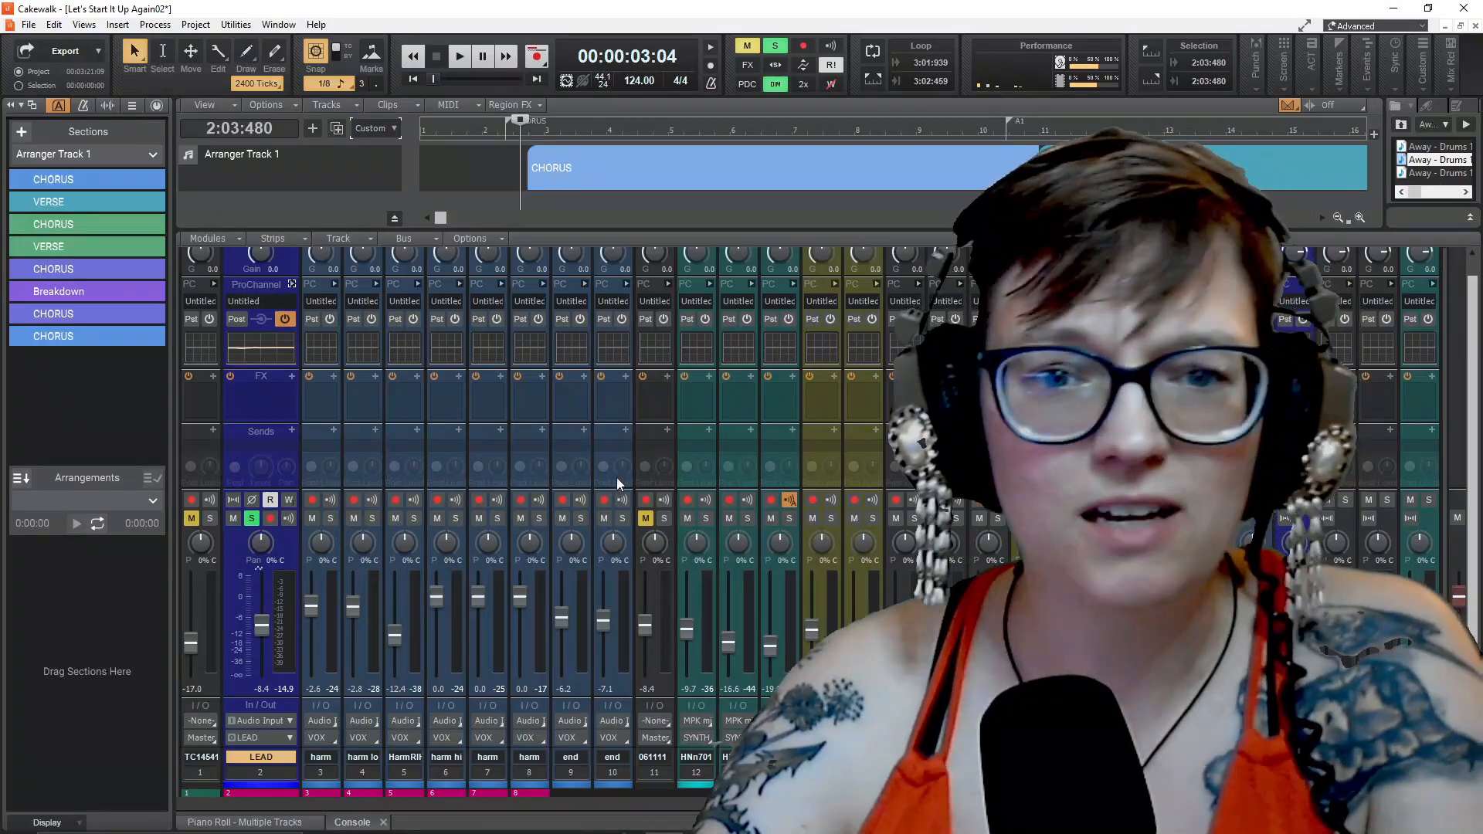
Show the LEAD track's ProChannel in the console and look through its Compressor, EQ and Tube modules
scroll(576, 520, up, 1)
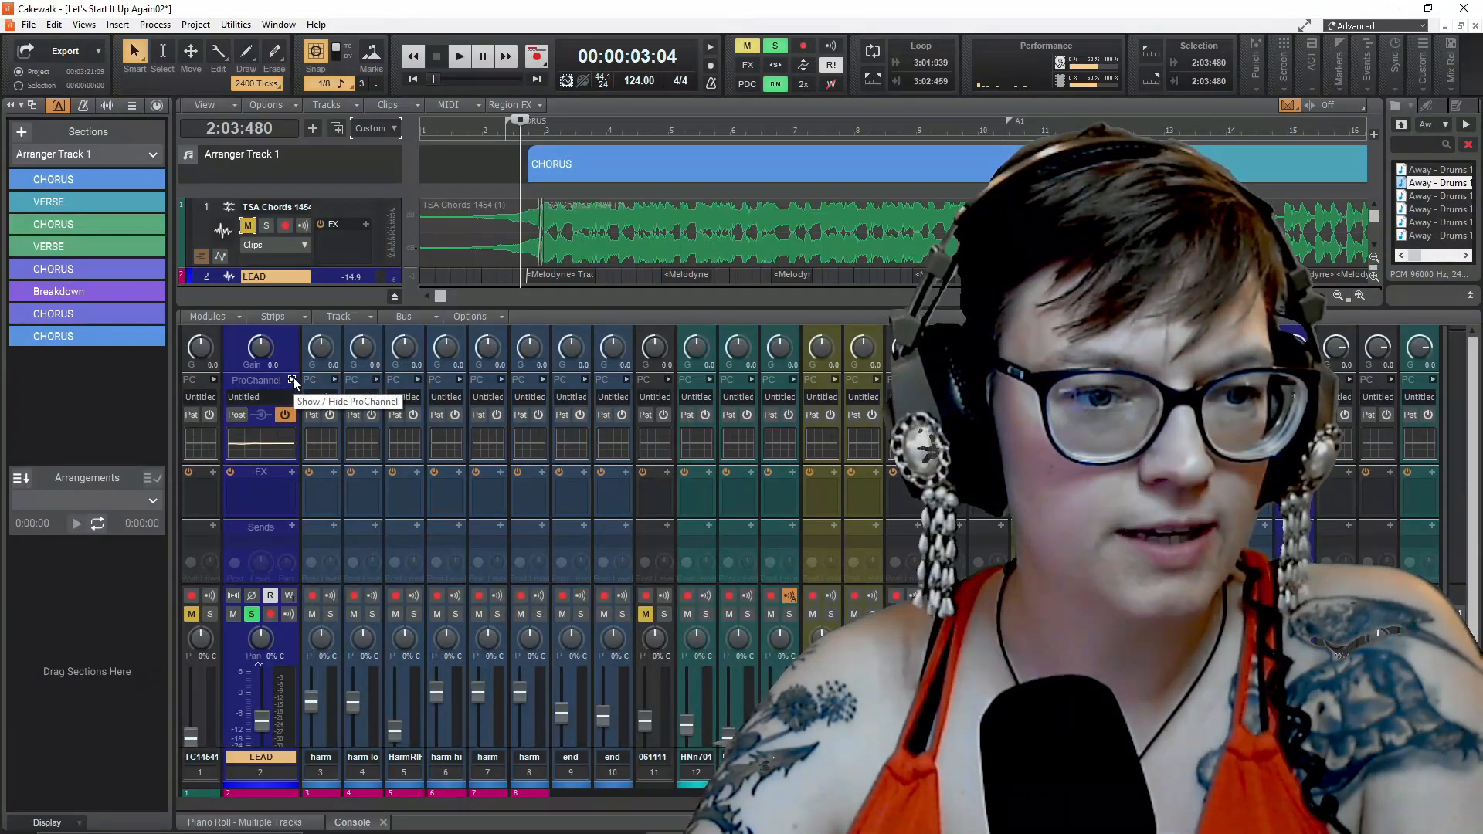
click(292, 380)
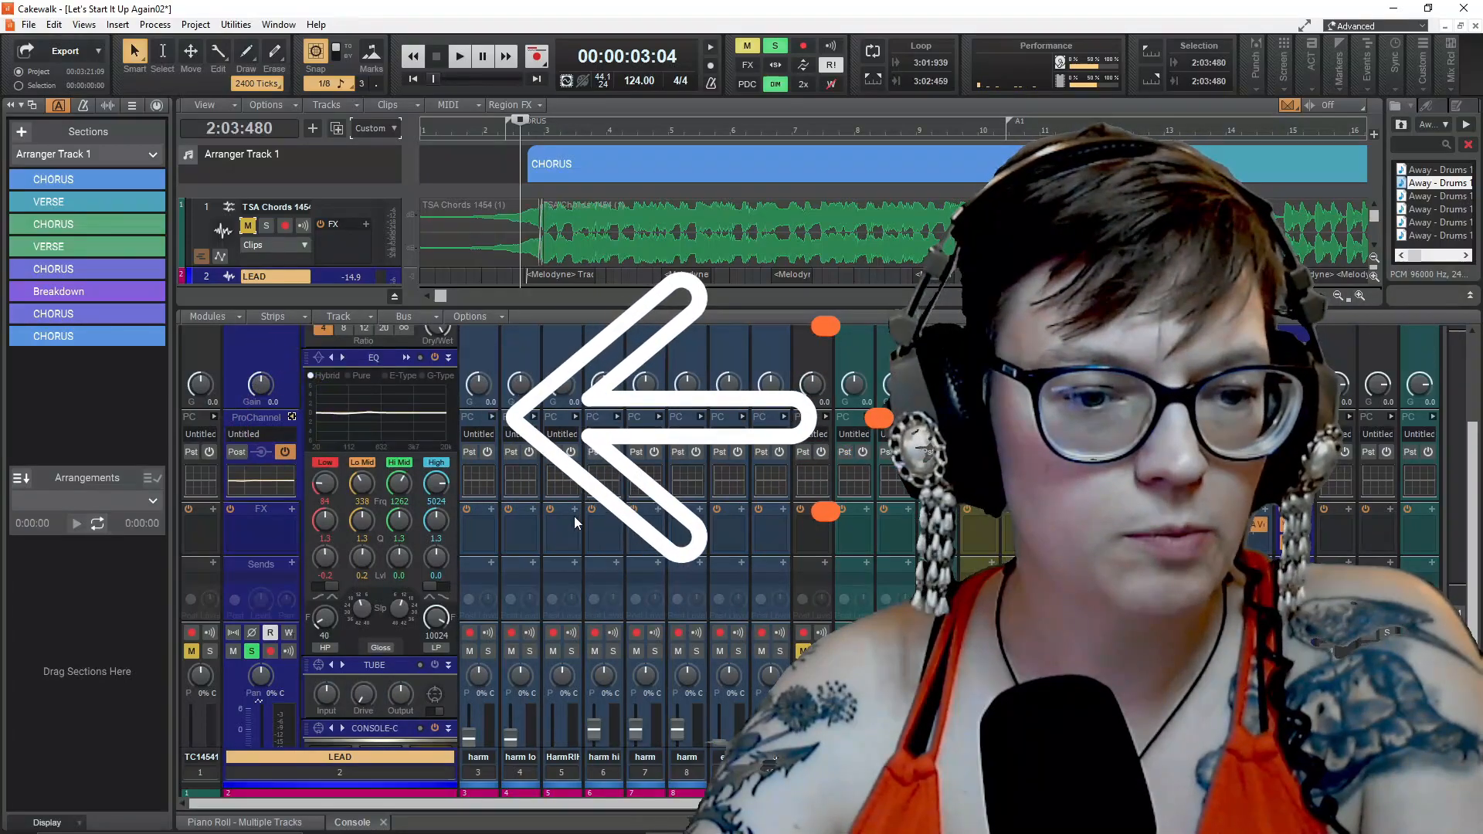
scroll(576, 523, up, 2)
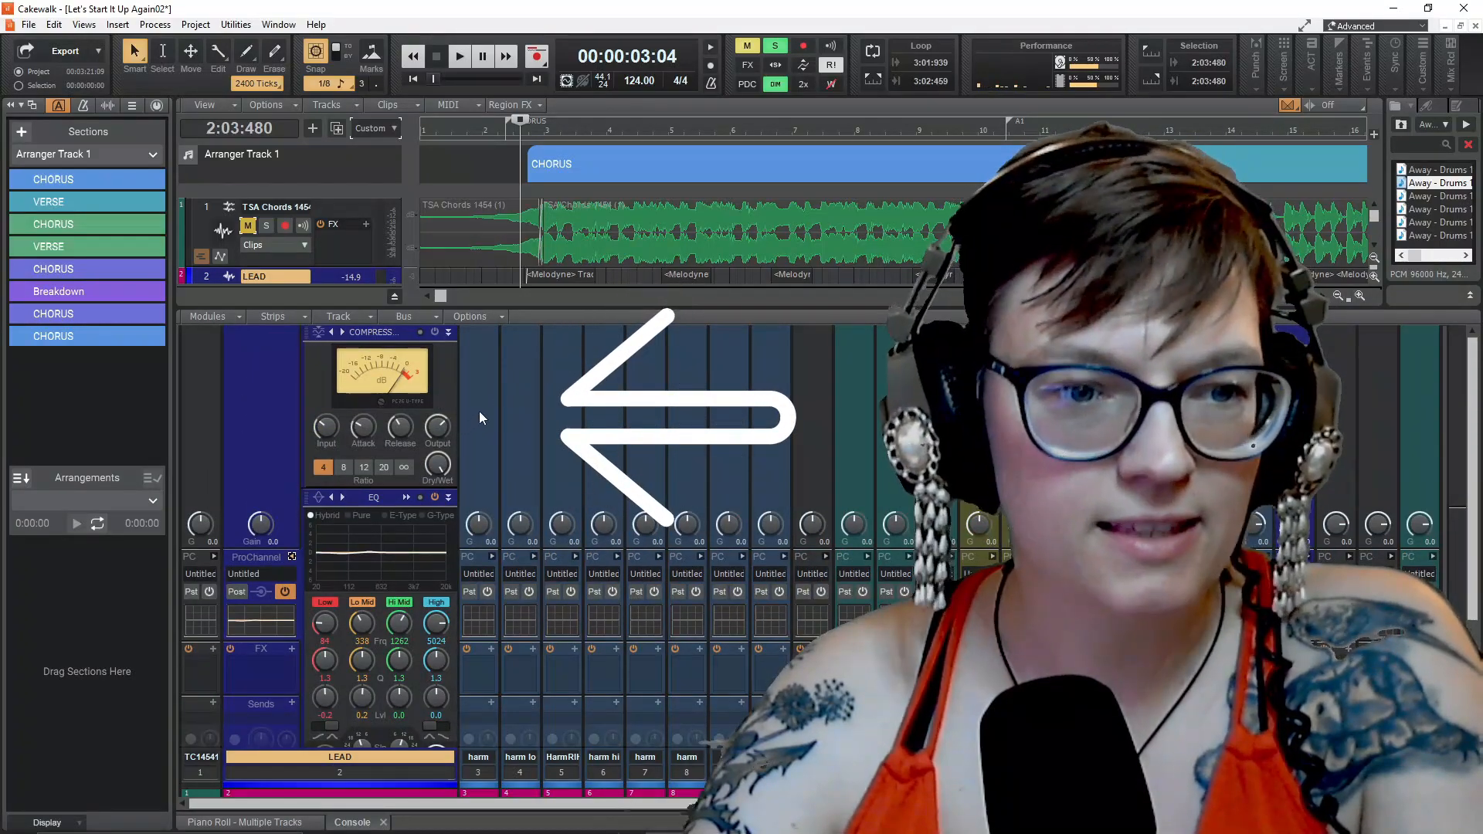
scroll(500, 683, down, 5)
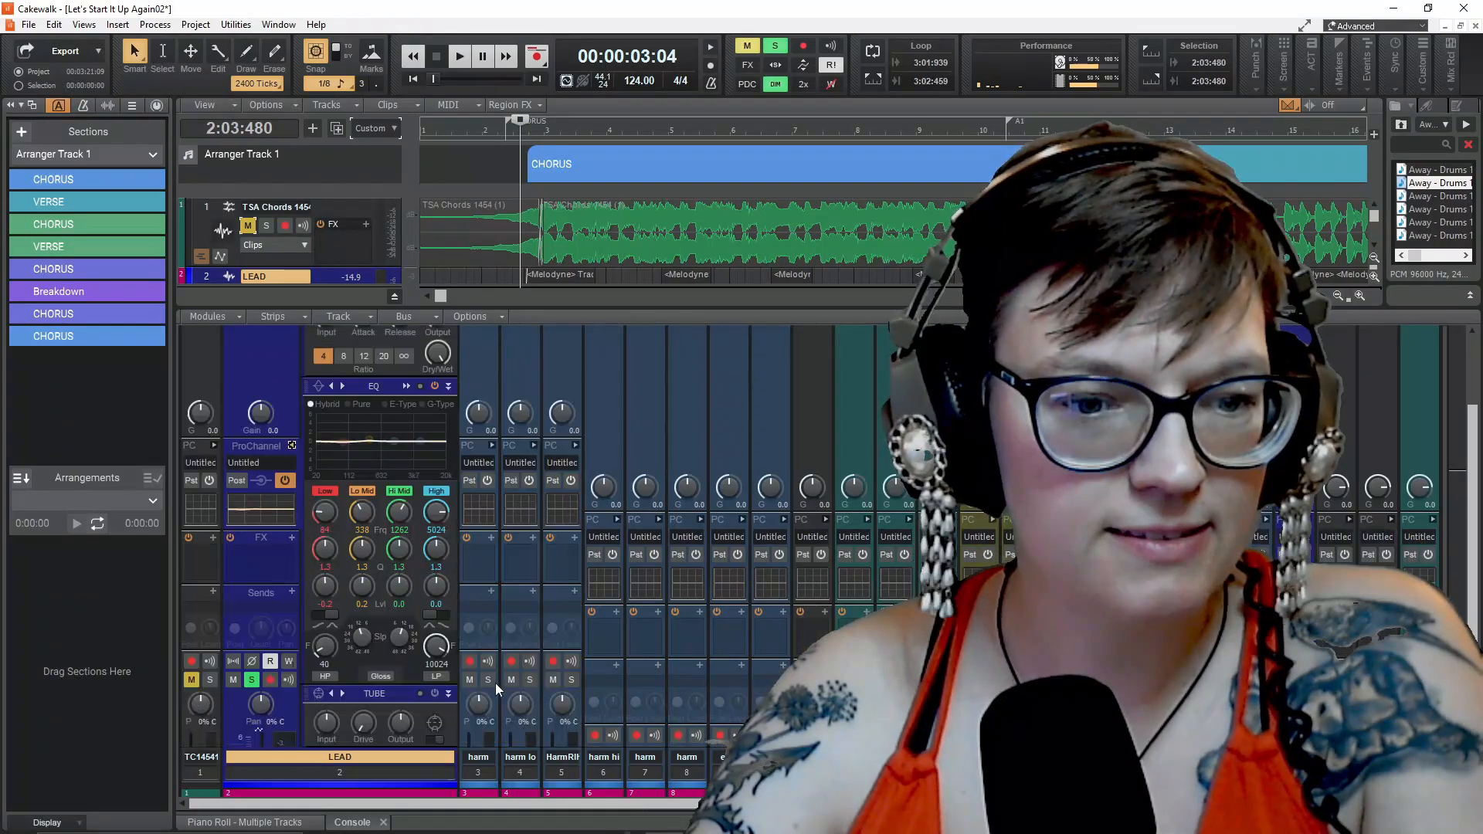
scroll(501, 656, up, 5)
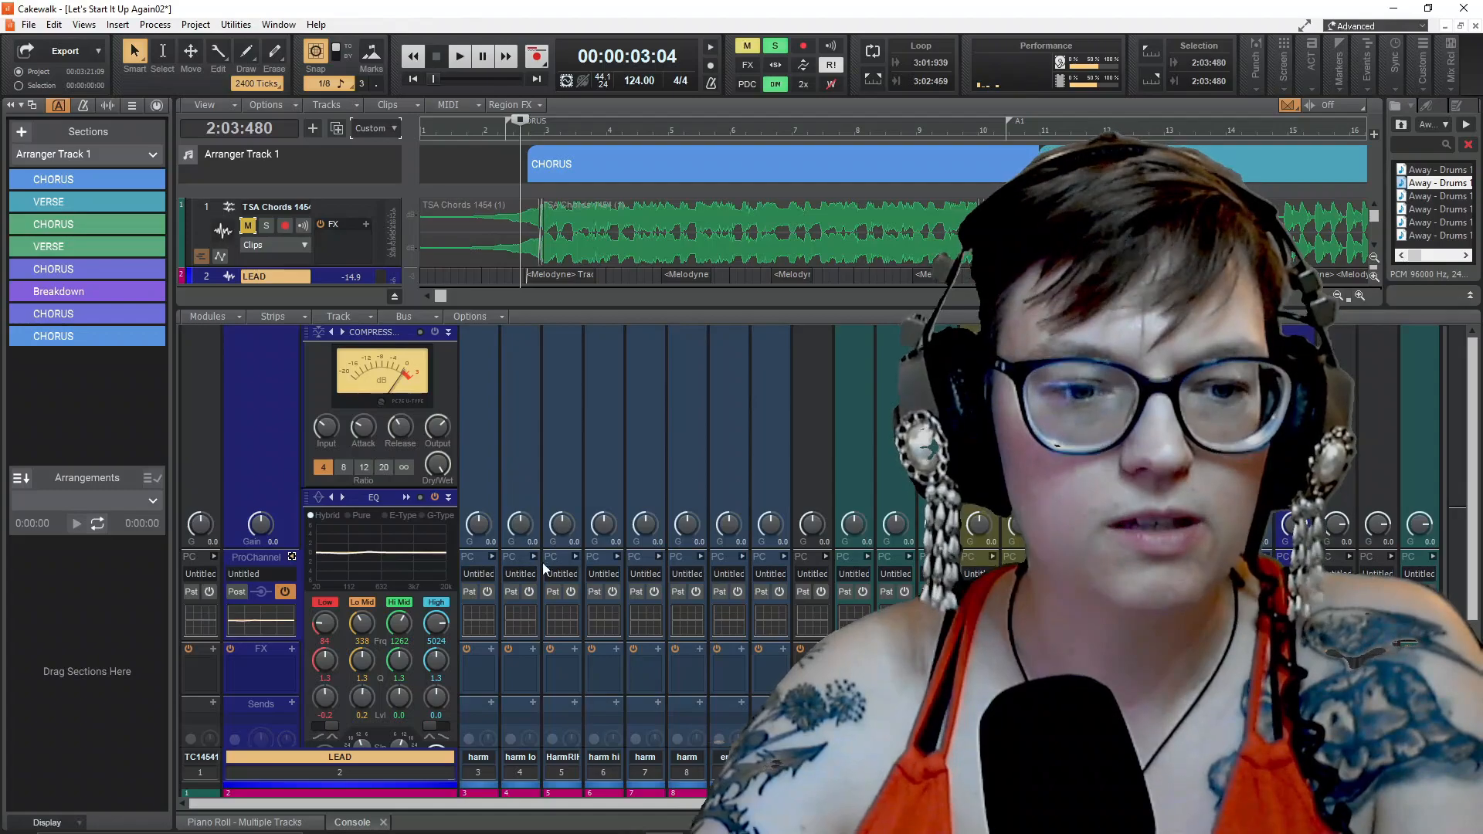
scroll(564, 582, up, 1)
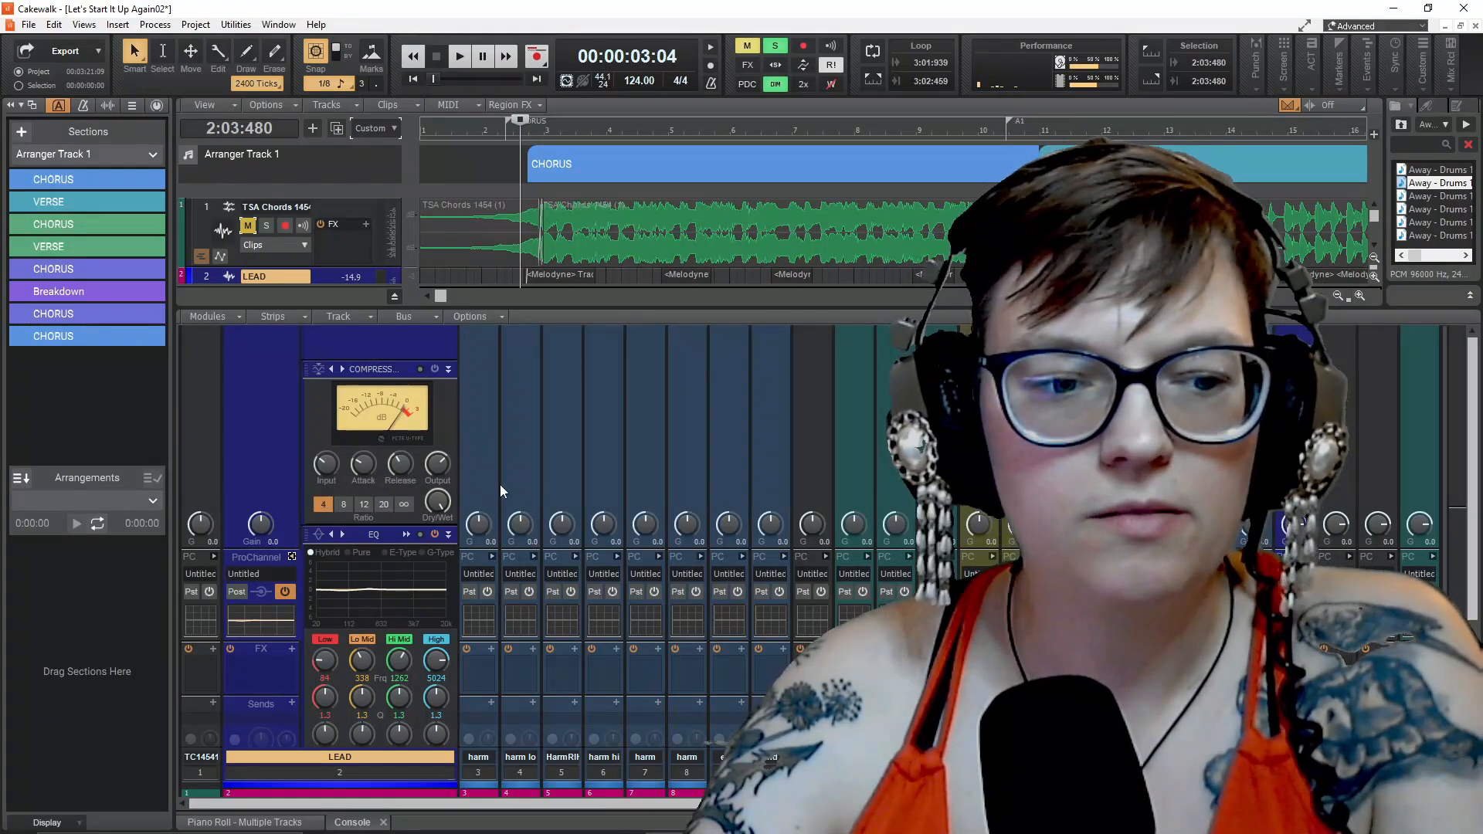
scroll(495, 479, down, 3)
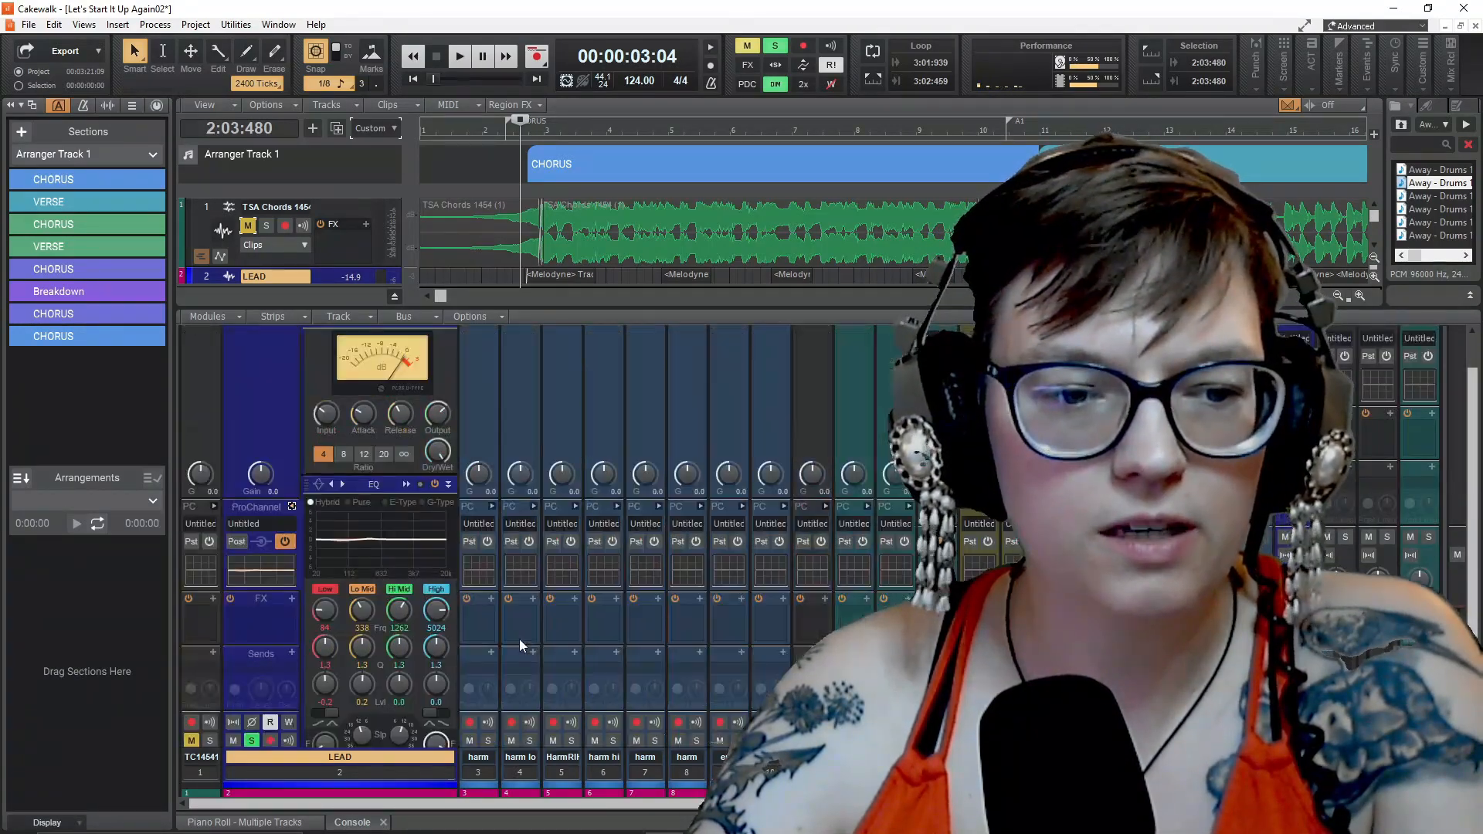
scroll(519, 638, up, 3)
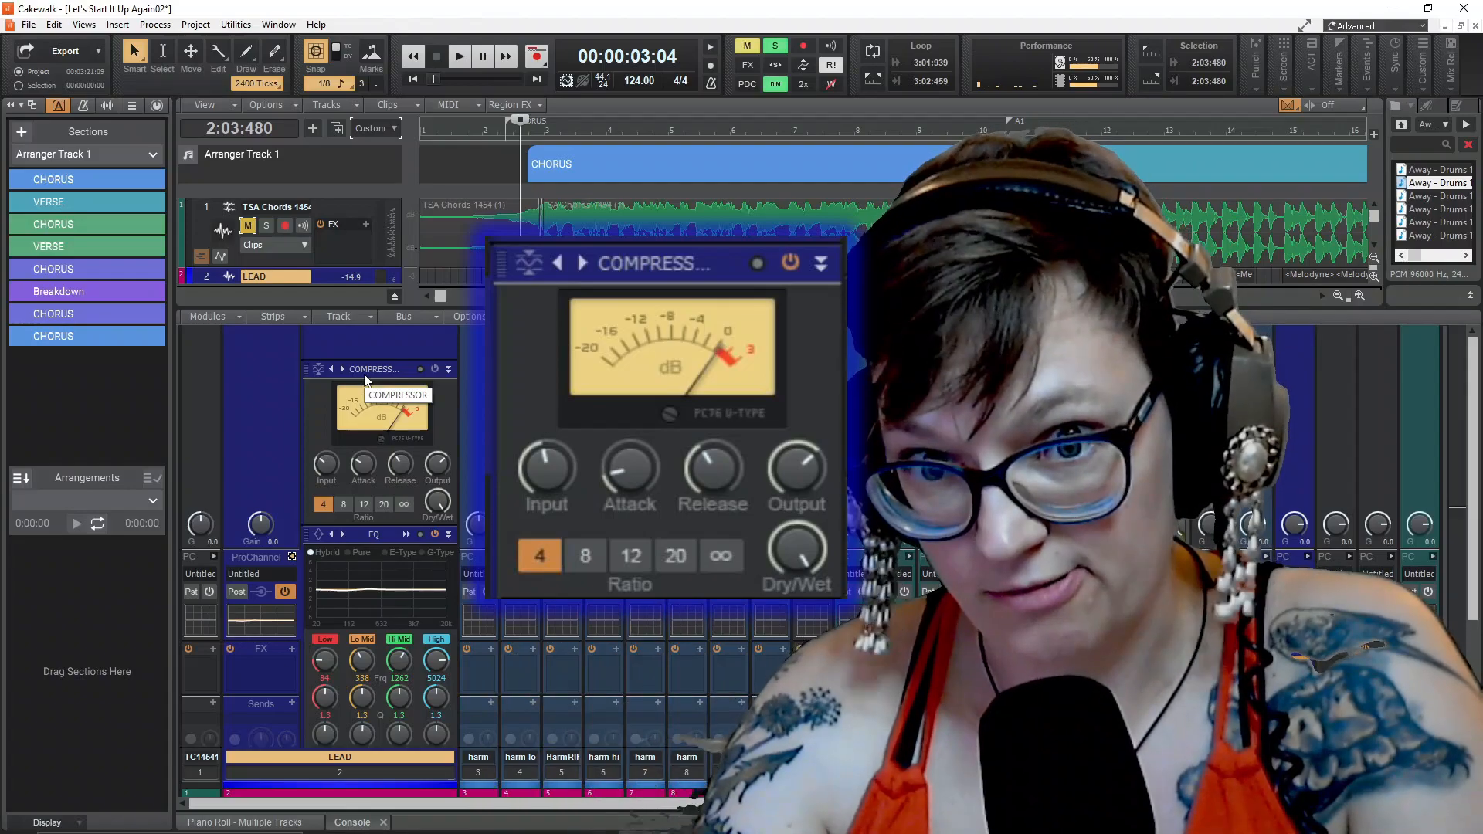
scroll(395, 615, down, 1)
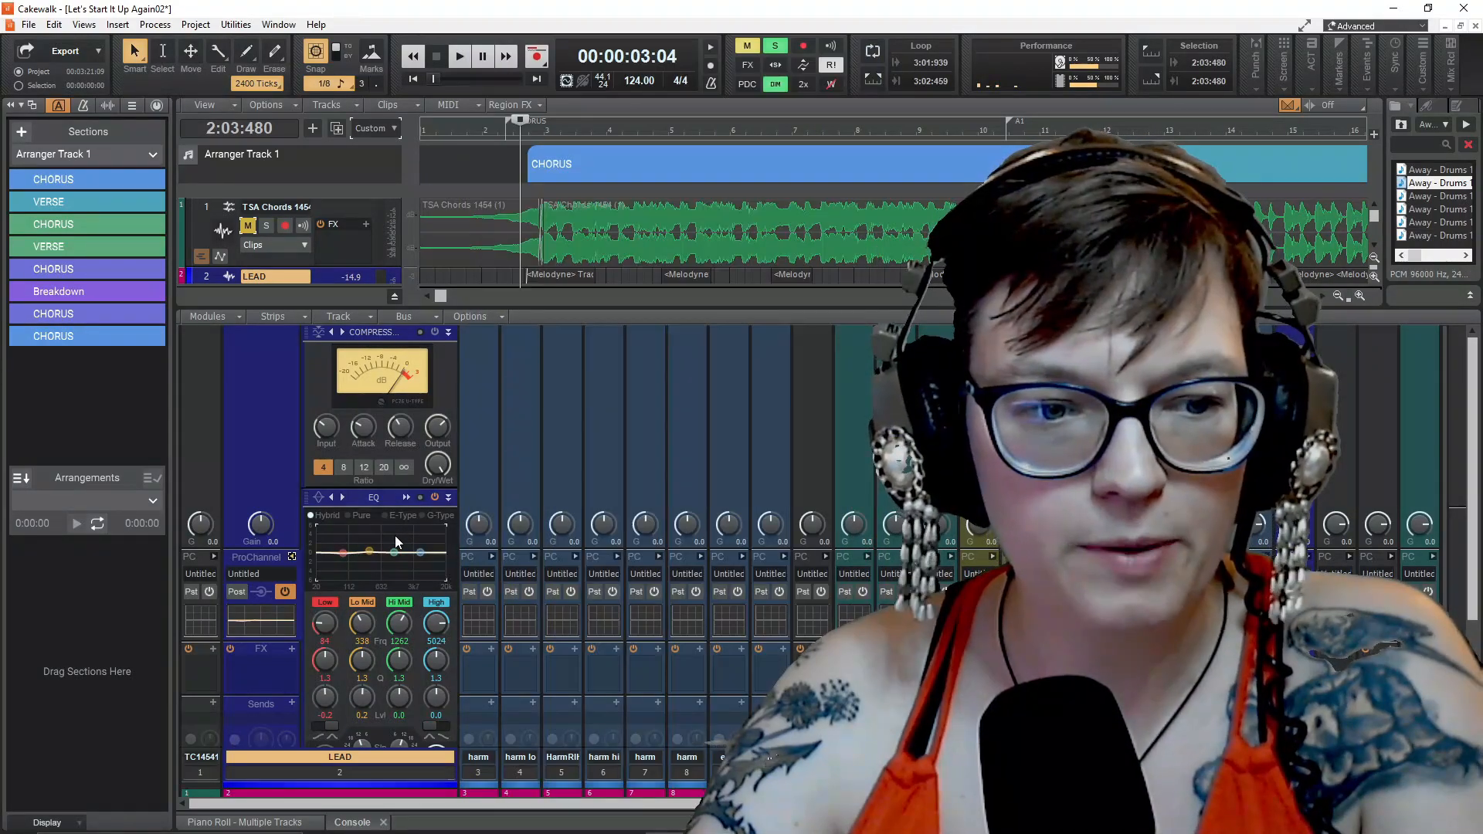
Start playback and, in the enlarged QuadCurve Equalizer for LEAD, set the low band to frequency 82 and gain 0.1
double_click(396, 535)
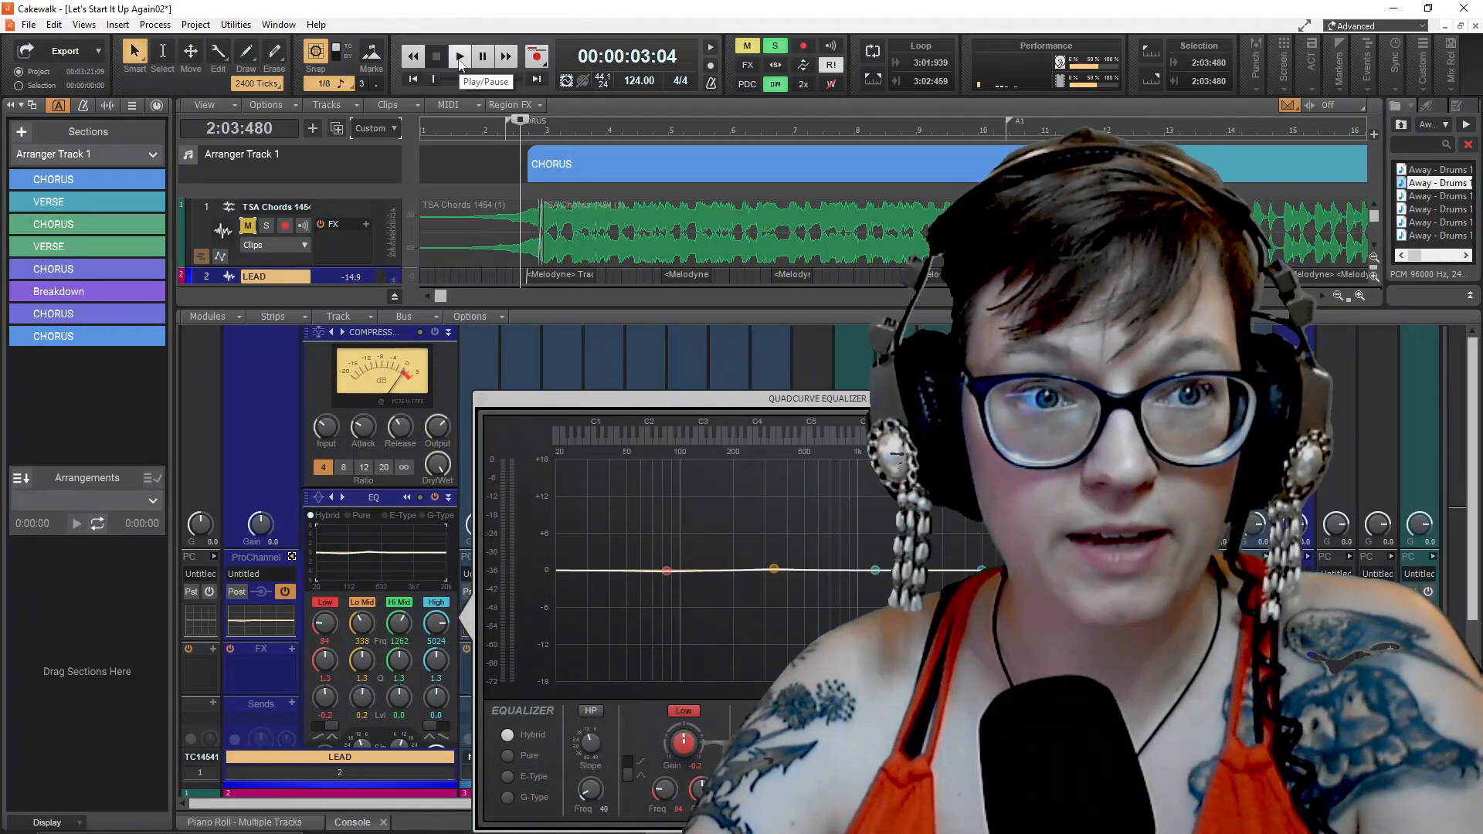
click(459, 62)
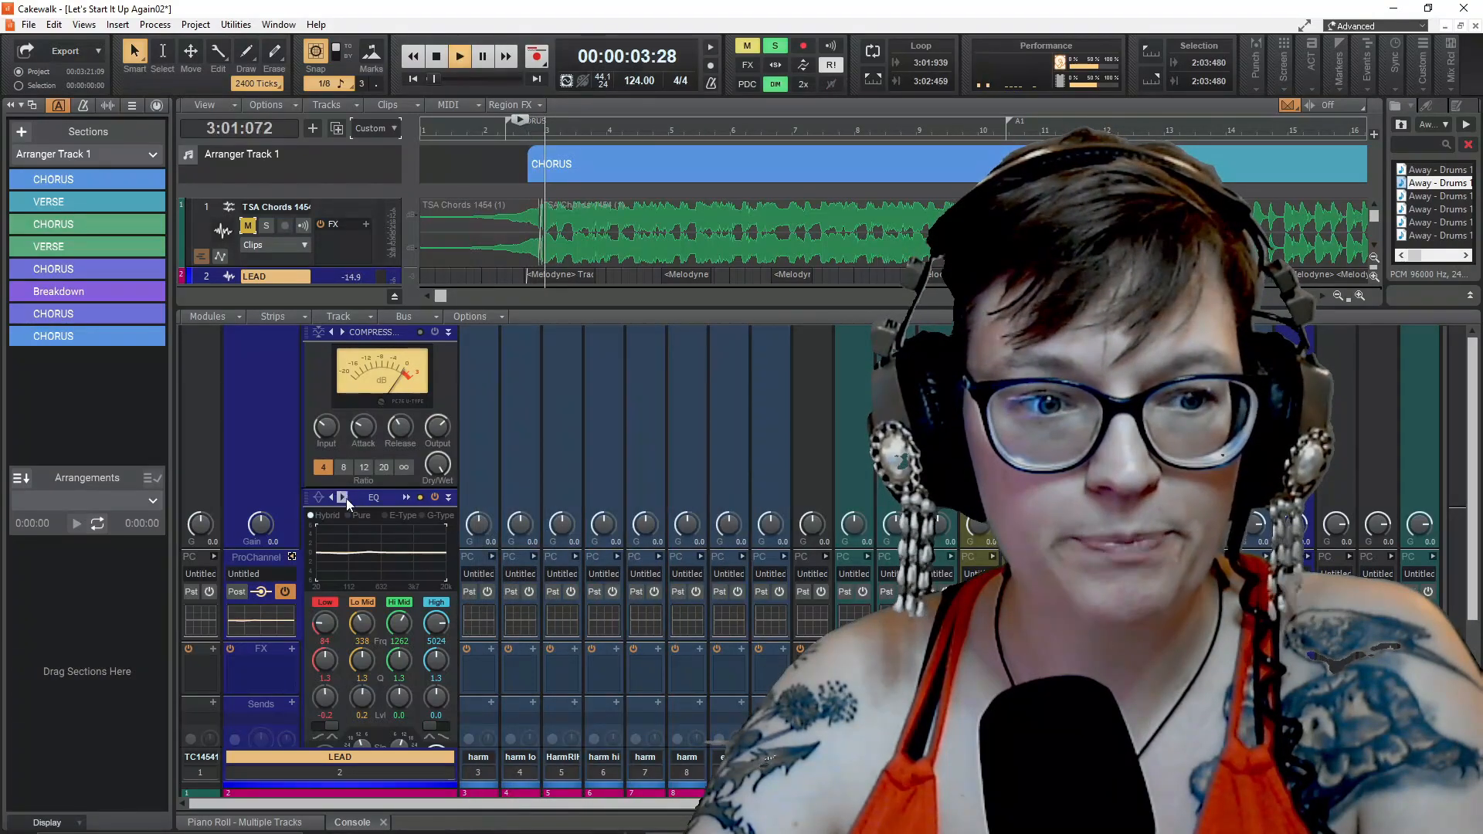
click(389, 539)
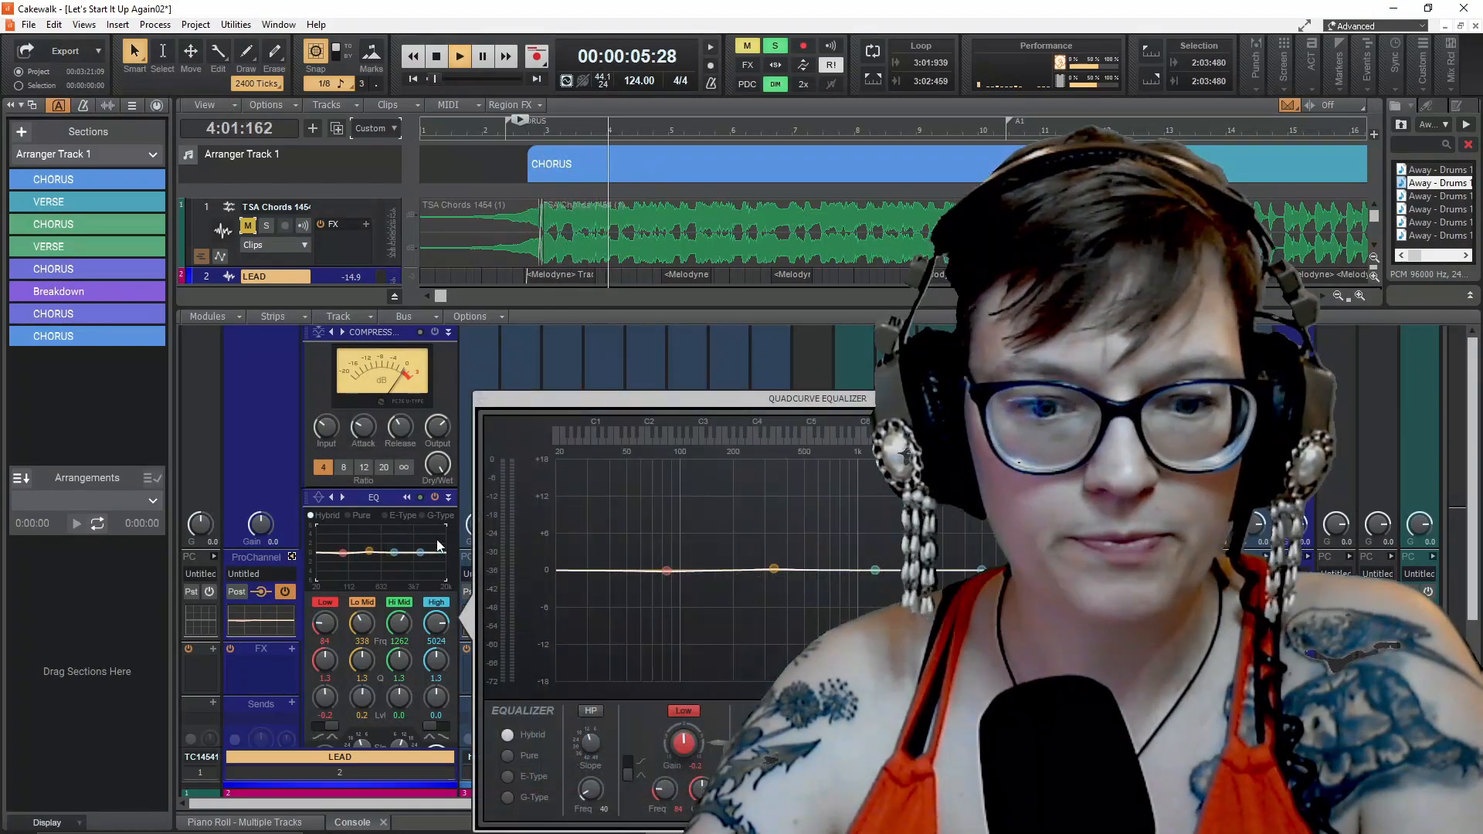
drag(666, 571, 666, 572)
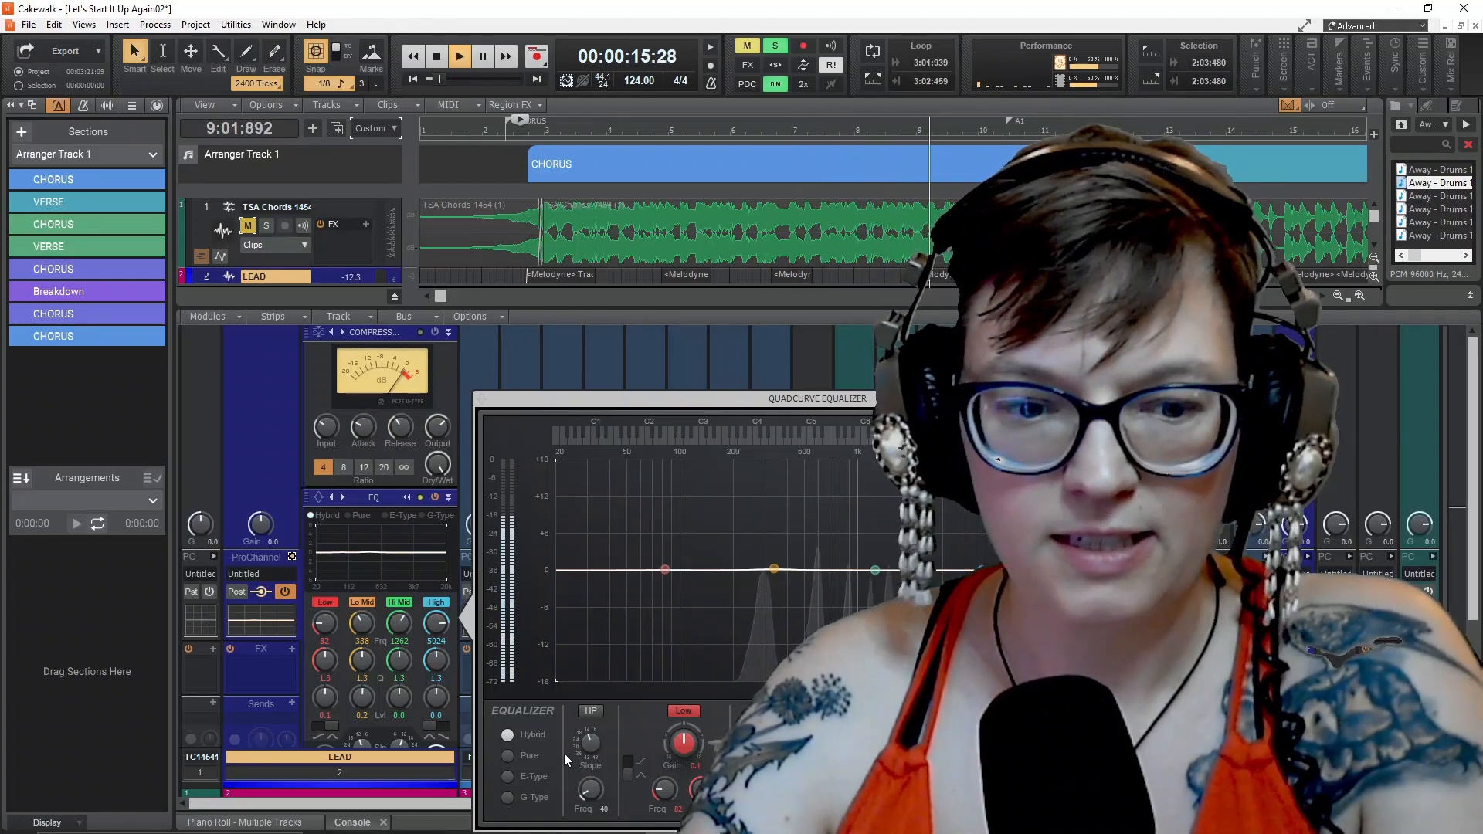
Try the equalizer's high-pass filter on the LEAD track, stop playback and switch the filter off again
click(592, 711)
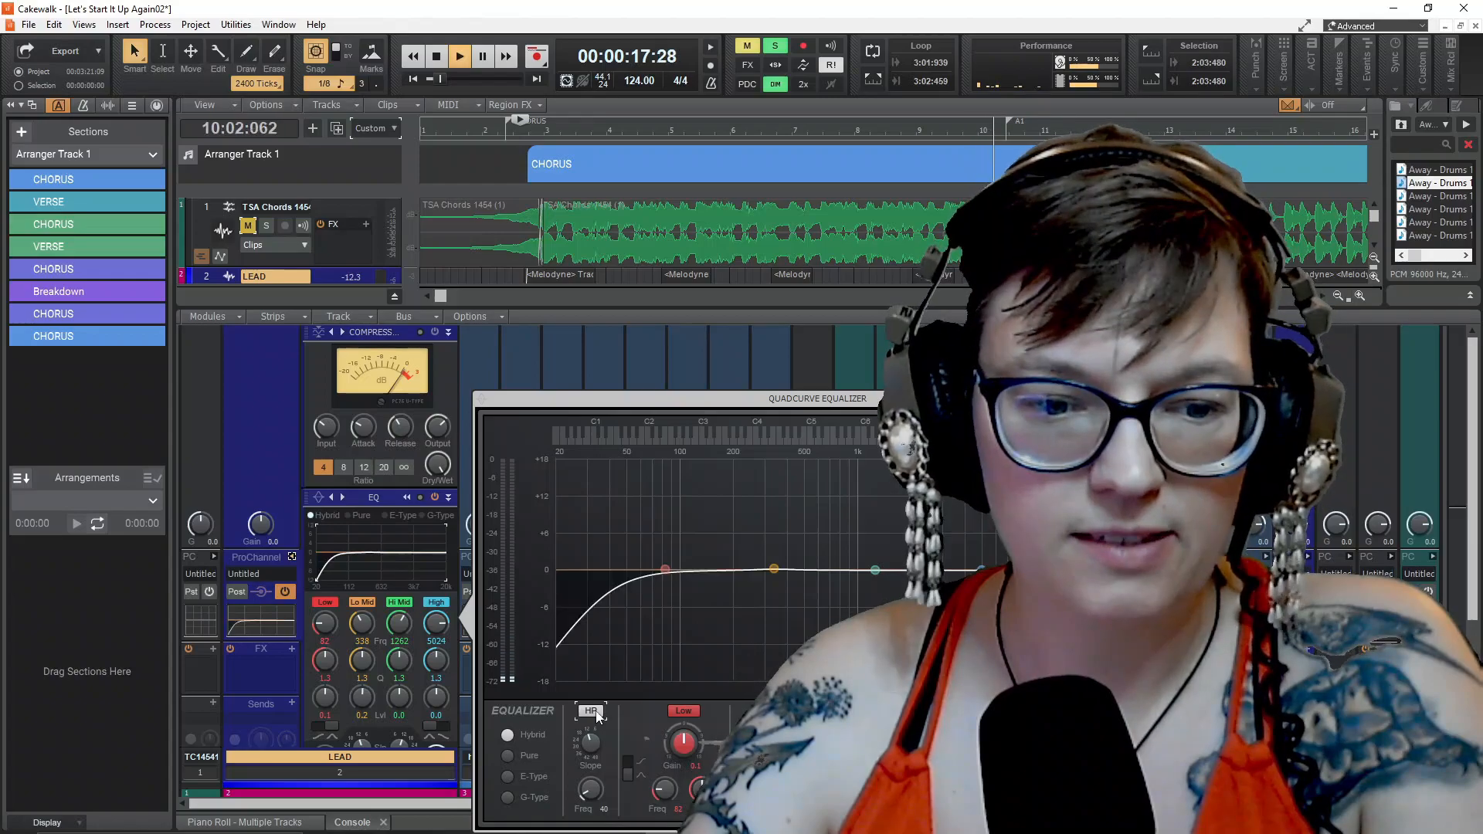
key(space)
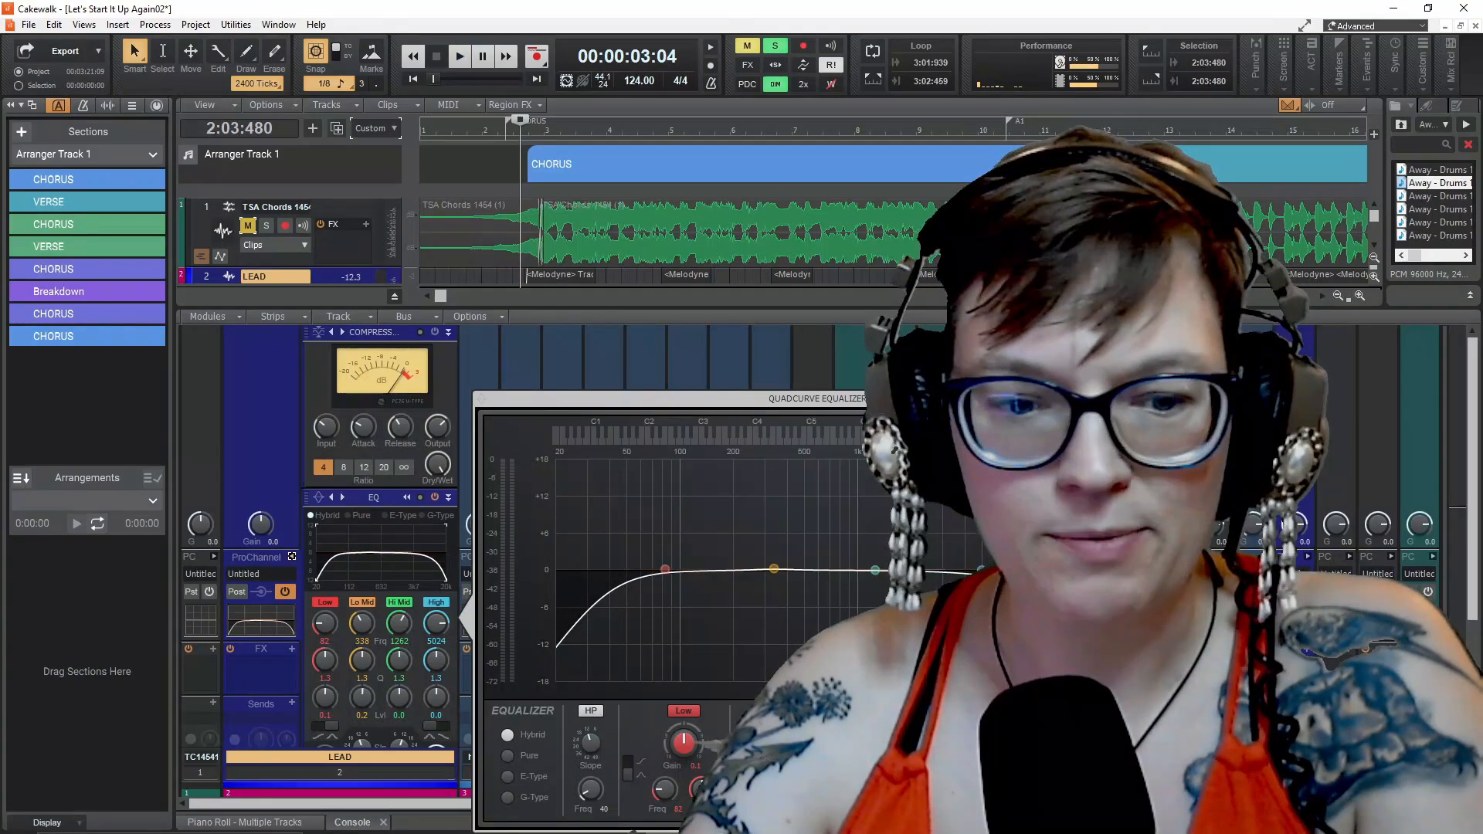
click(593, 714)
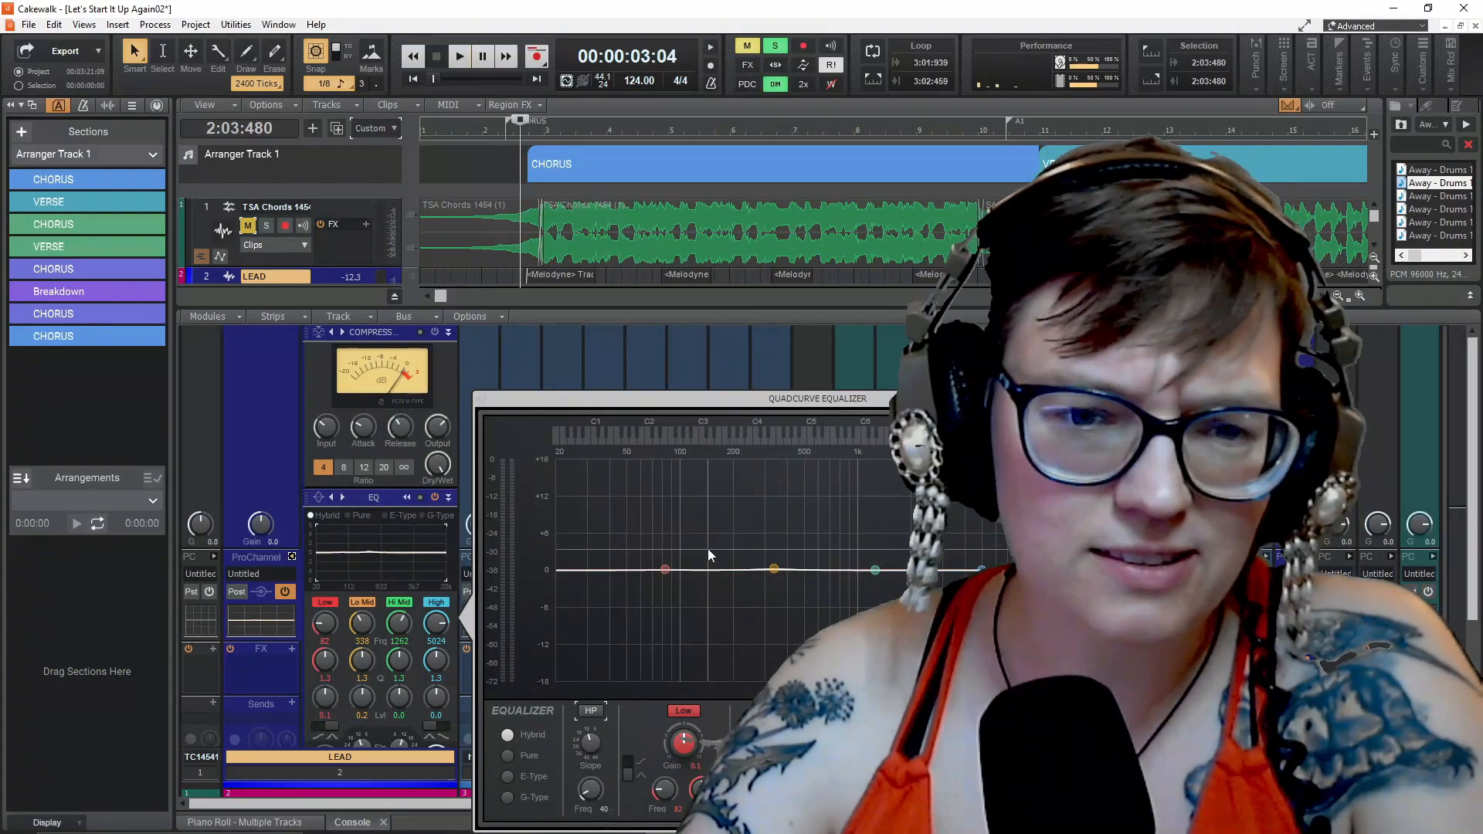
During playback, enable the LEAD high-pass filter at frequency 1034 and boost the high band to level 15.0 at frequency 3460
key(space)
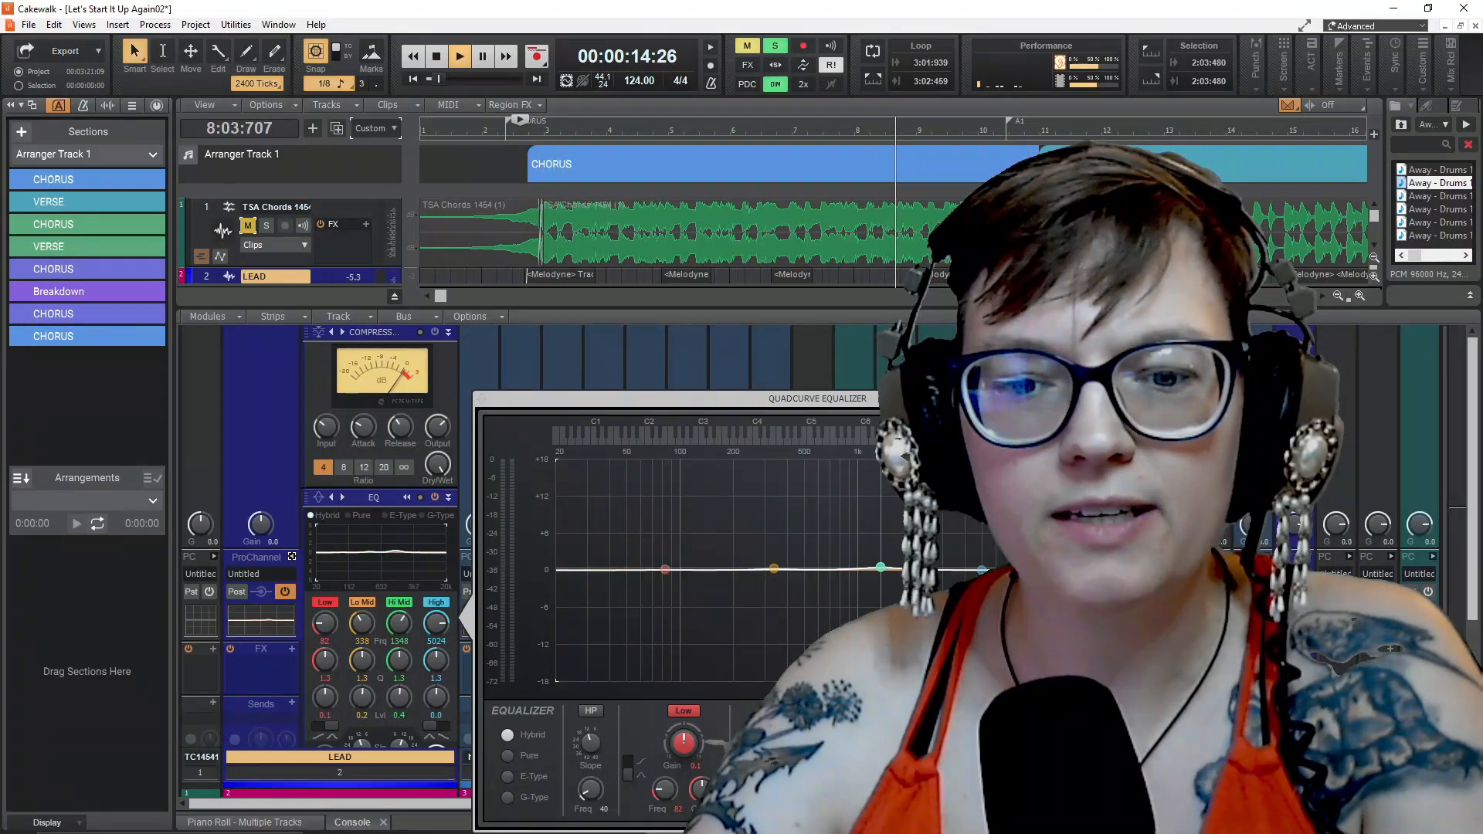
click(591, 711)
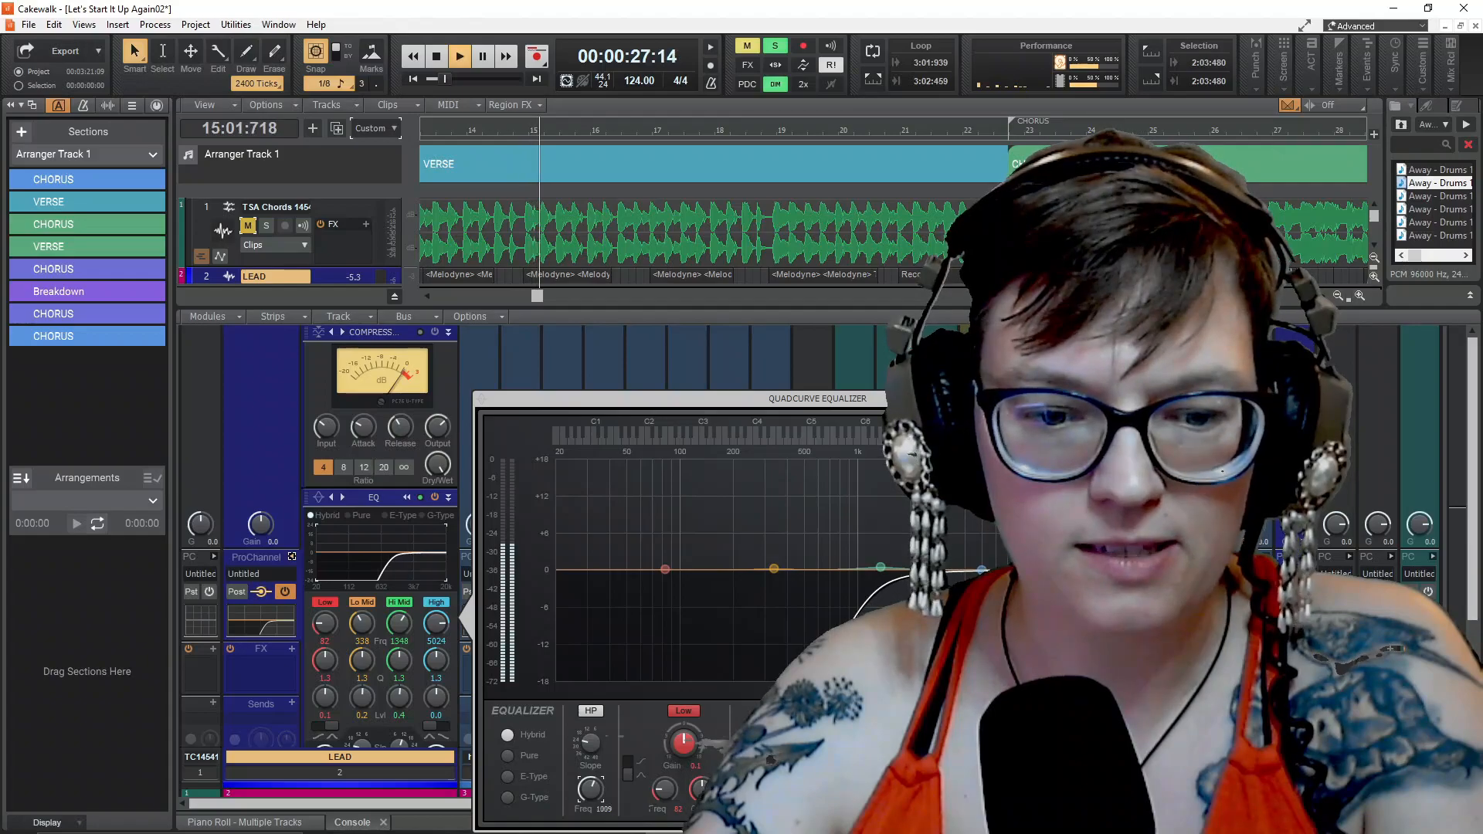
drag(591, 790, 590, 786)
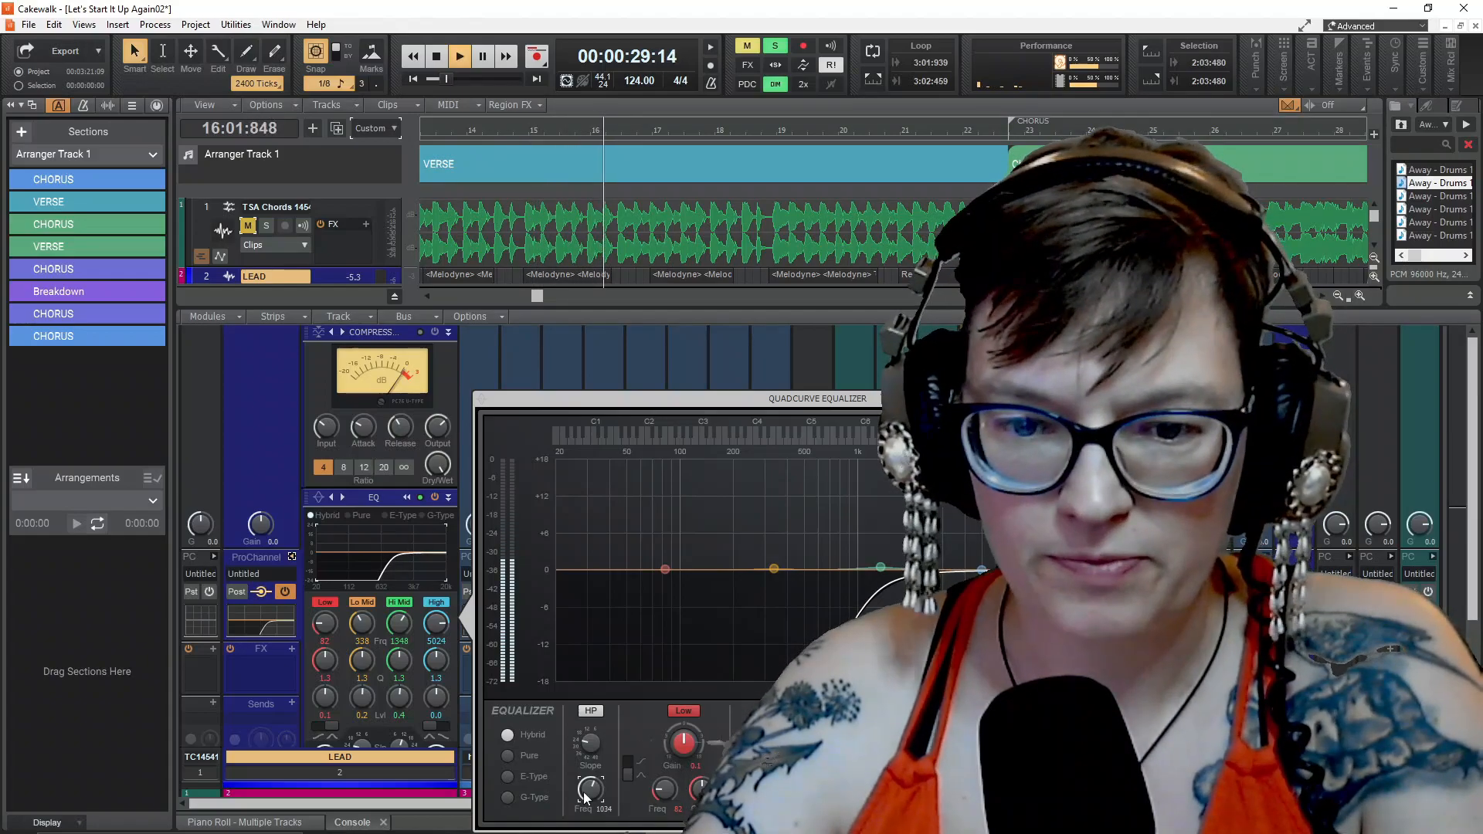
drag(980, 571, 953, 478)
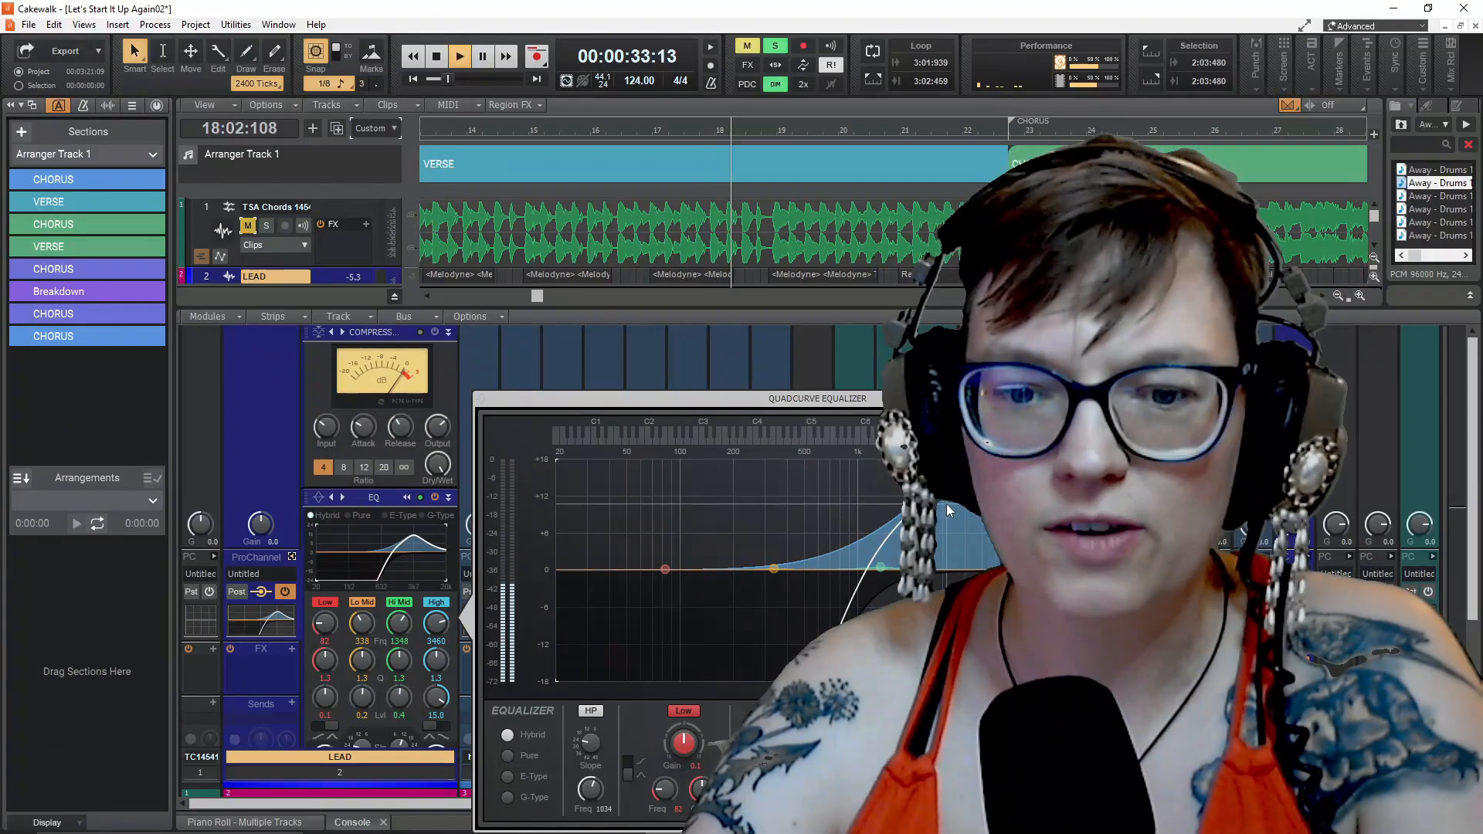
Compare the Pure, E-Type and G-Type modes of the LEAD equalizer and return it to Pure
click(508, 756)
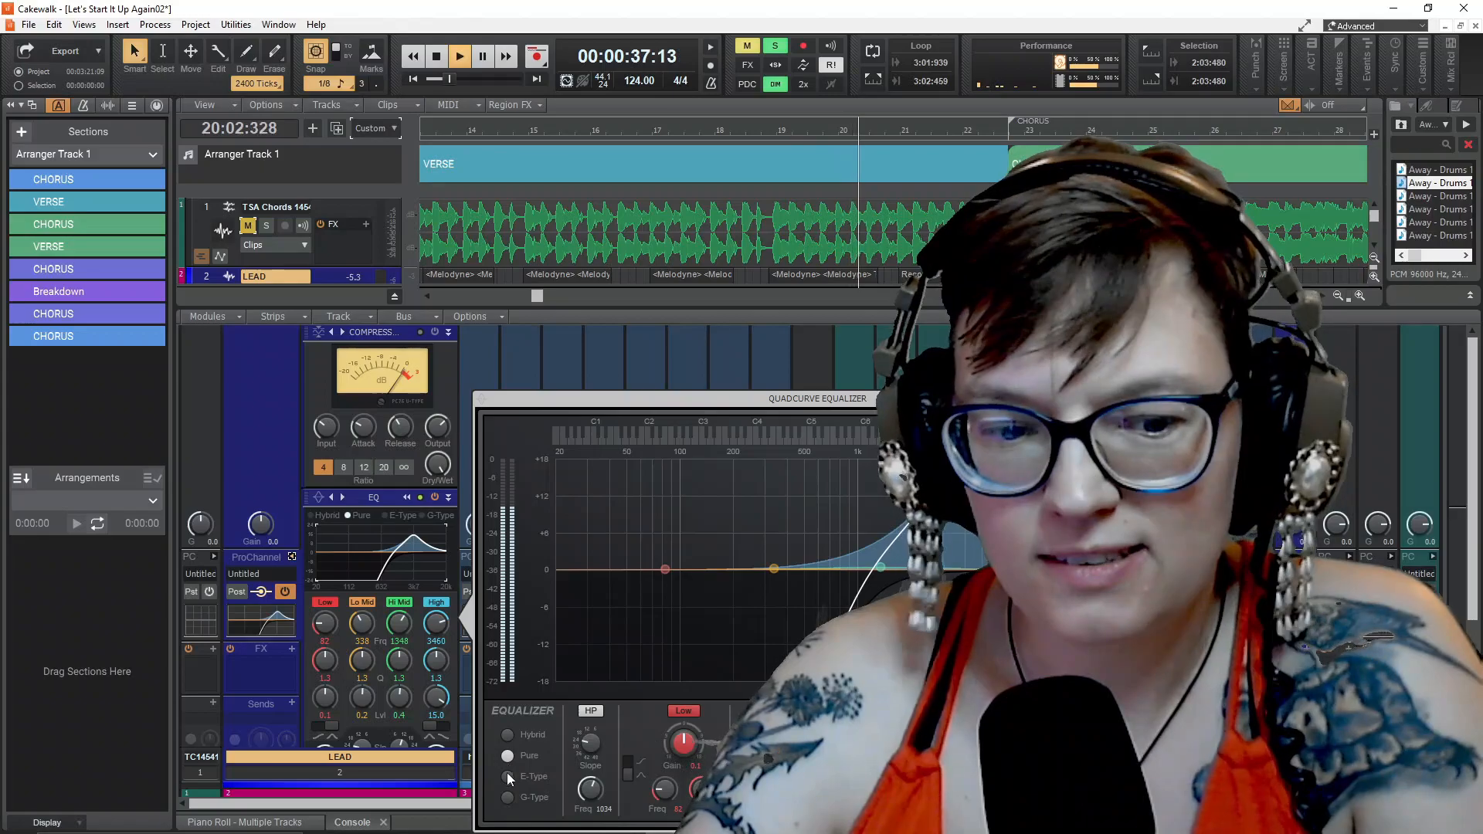
click(507, 776)
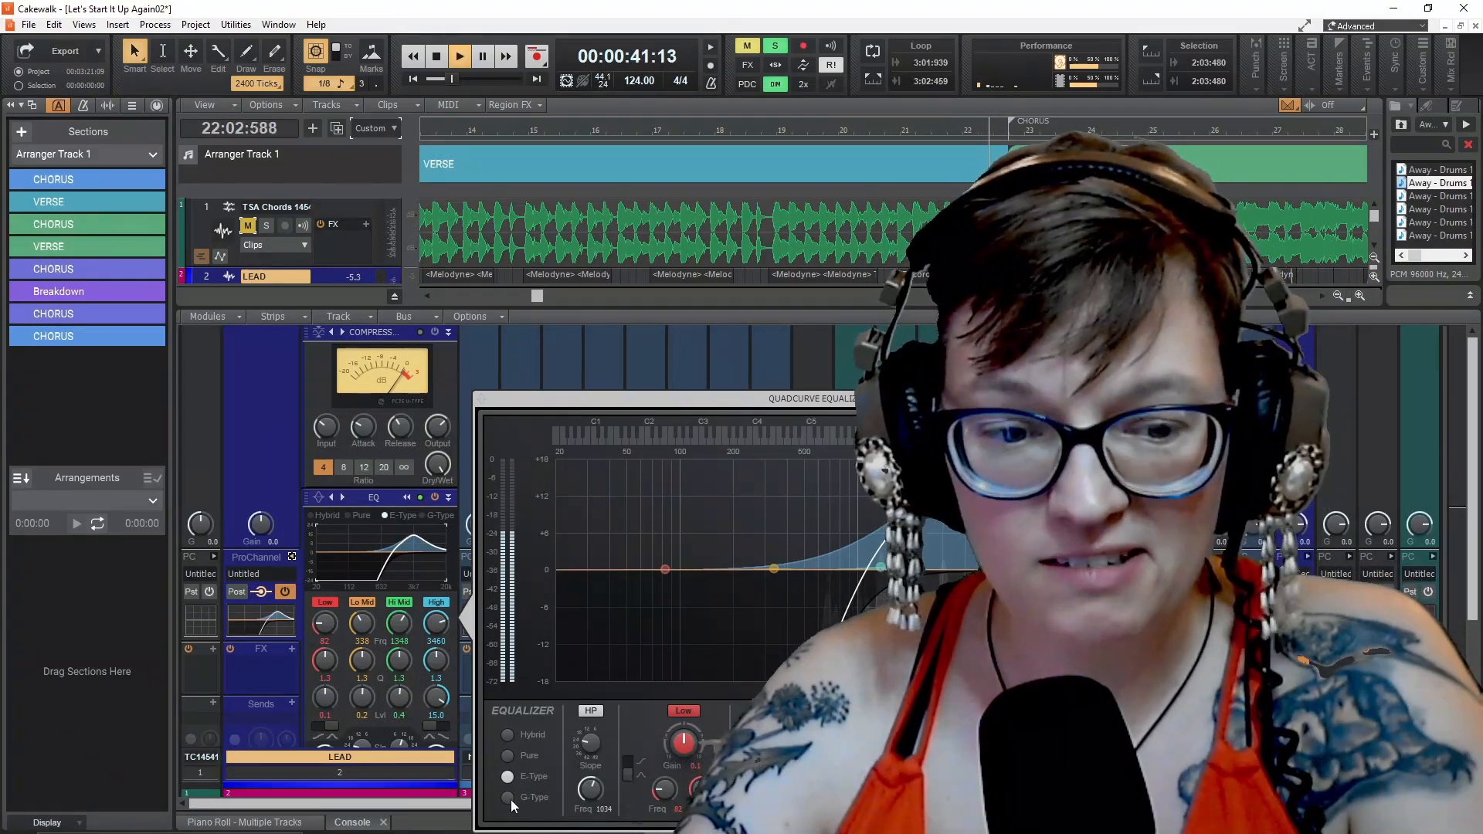
click(508, 797)
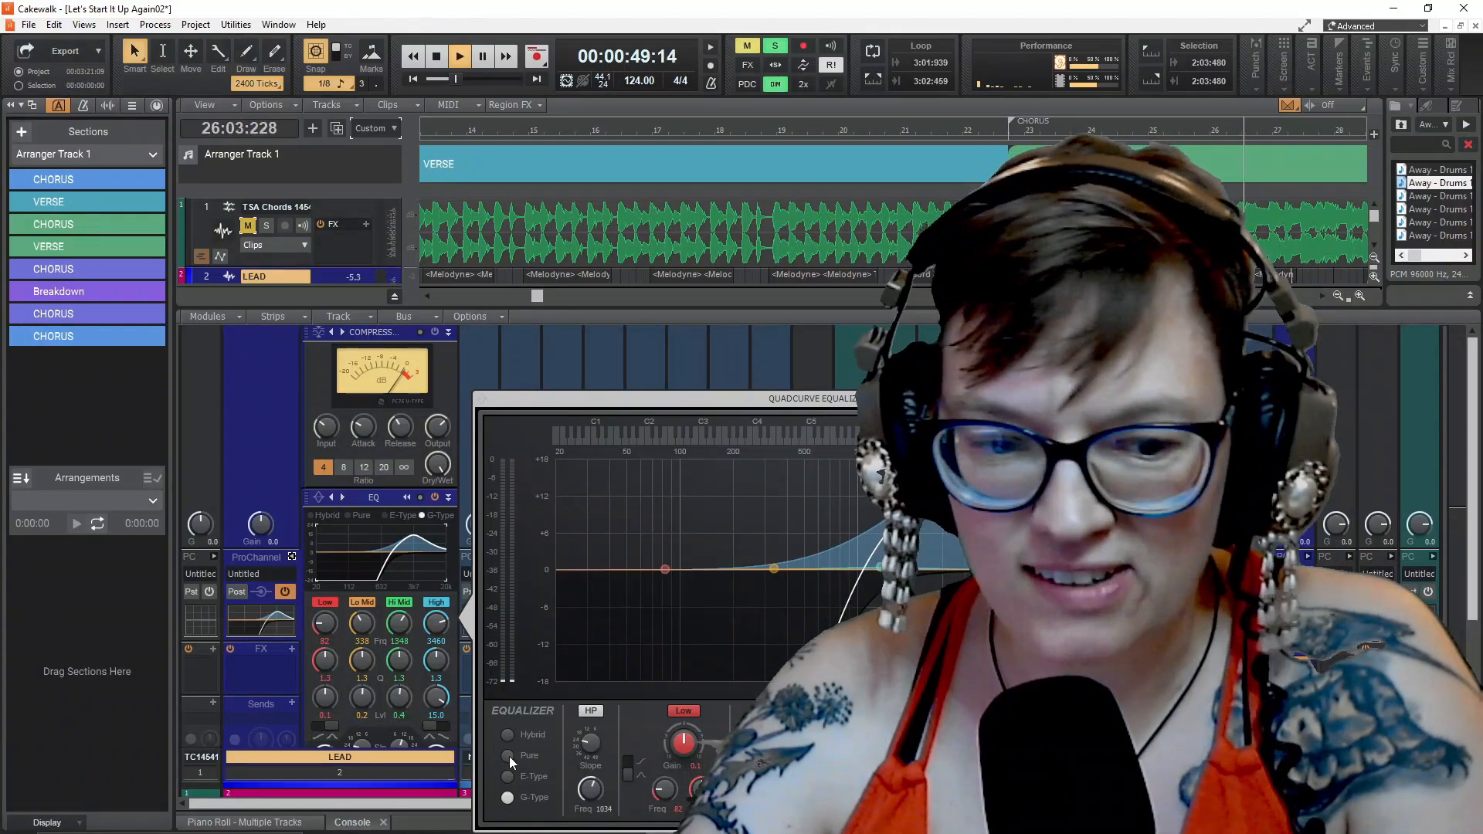
click(508, 755)
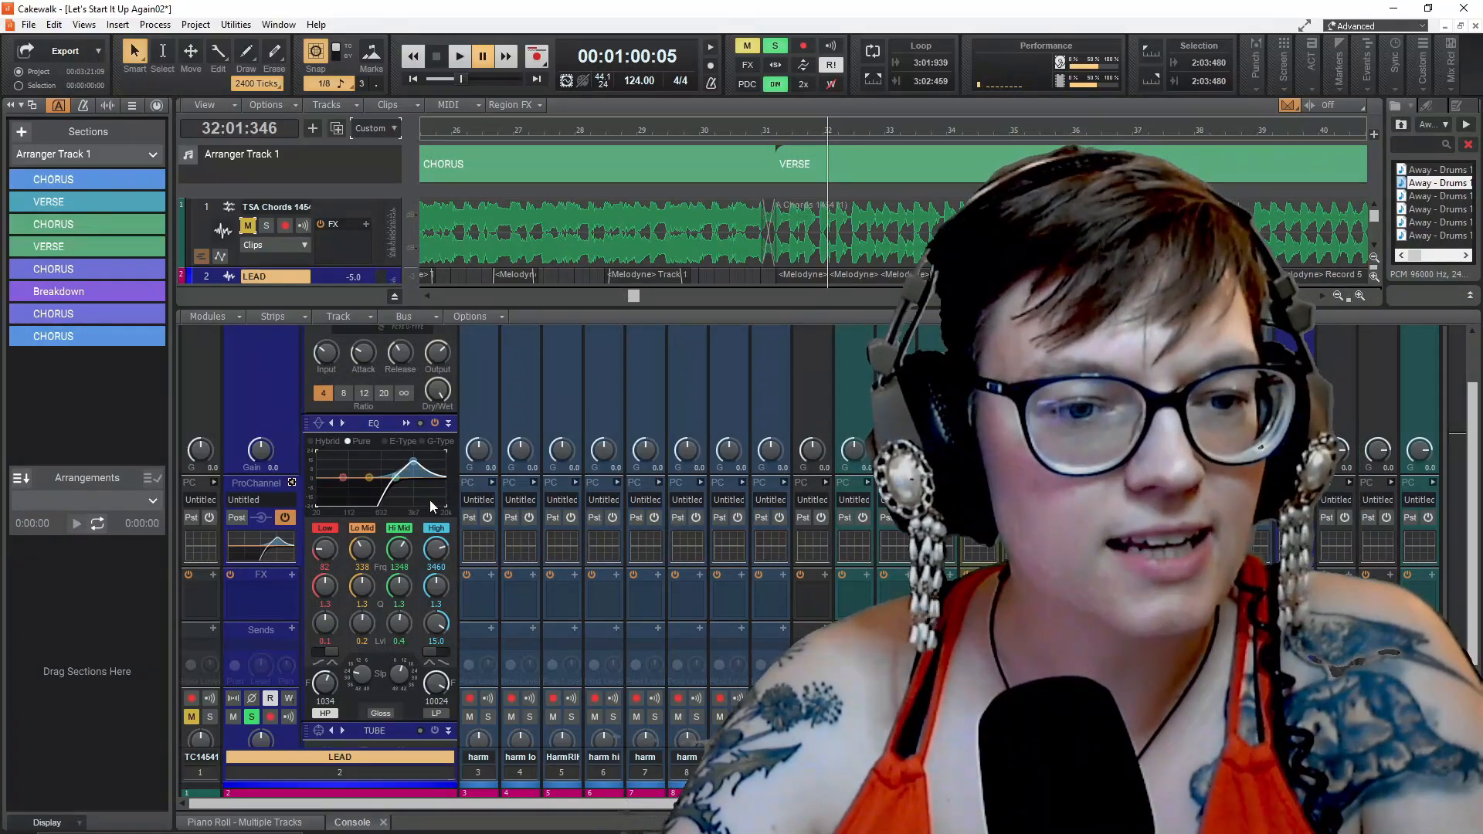
Move the playhead back to the start of the song and bring the LEAD track back into view
click(478, 410)
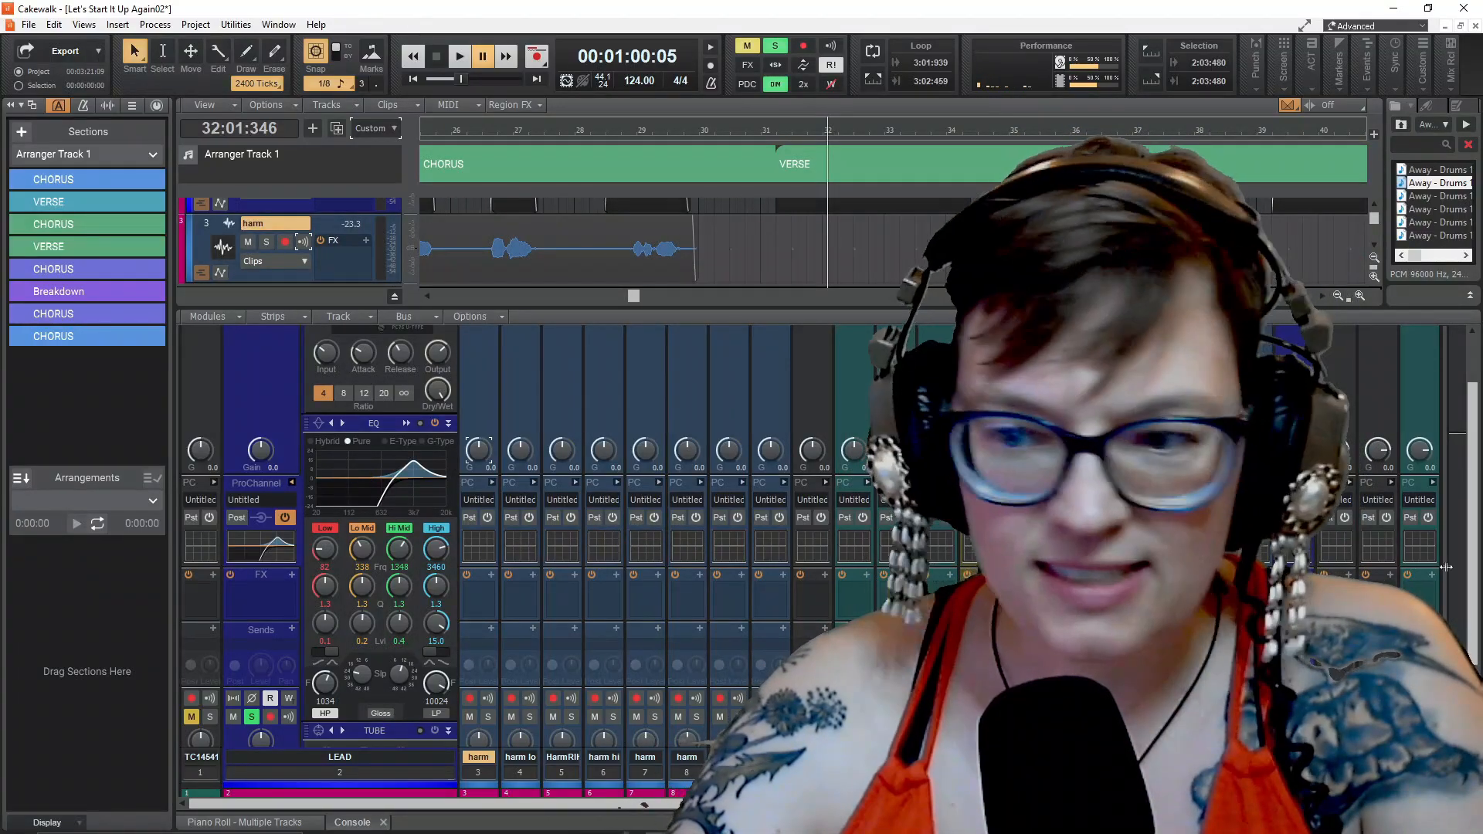
scroll(537, 643, down, 3)
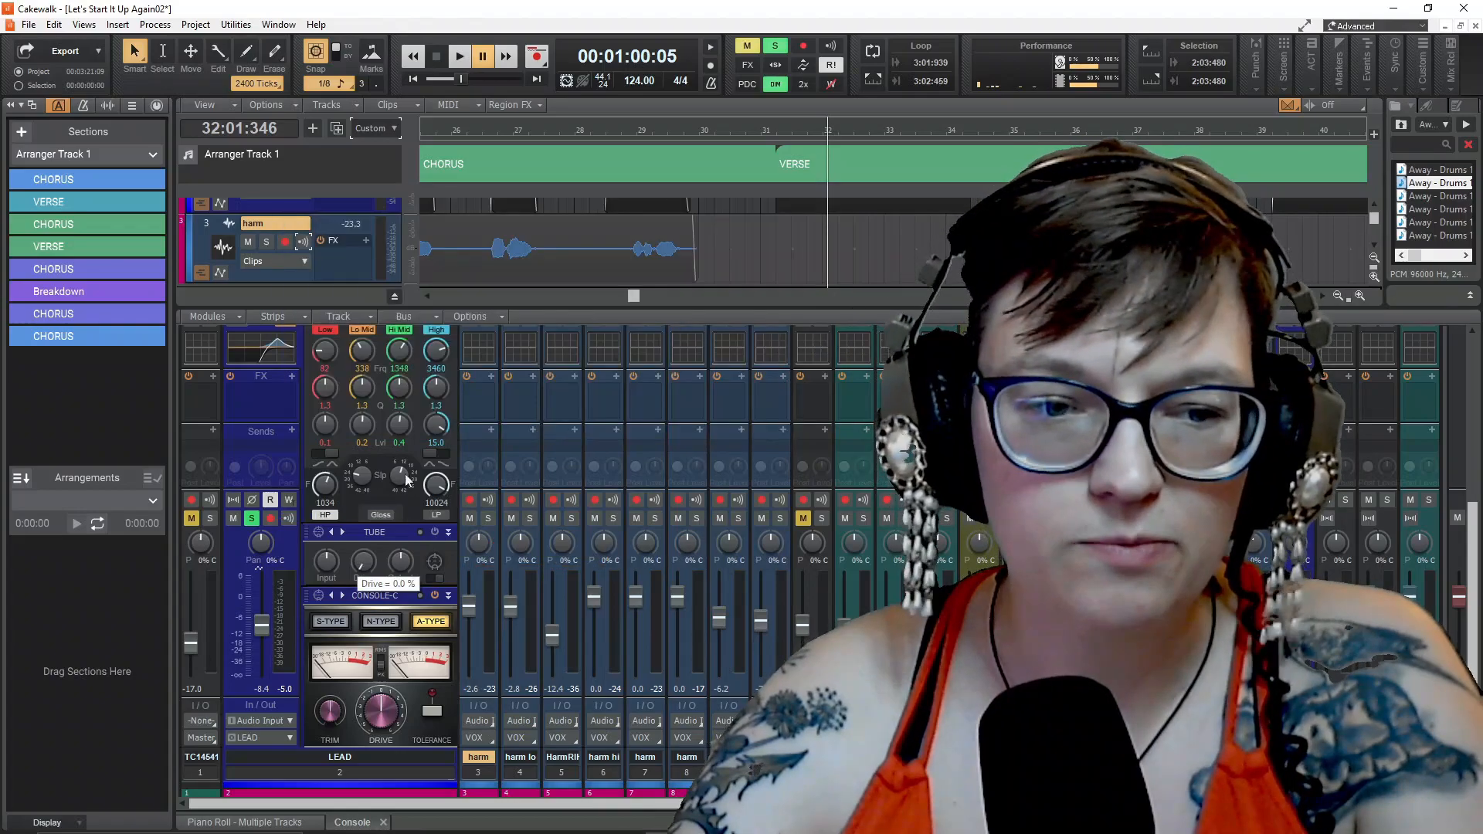
drag(460, 79, 433, 78)
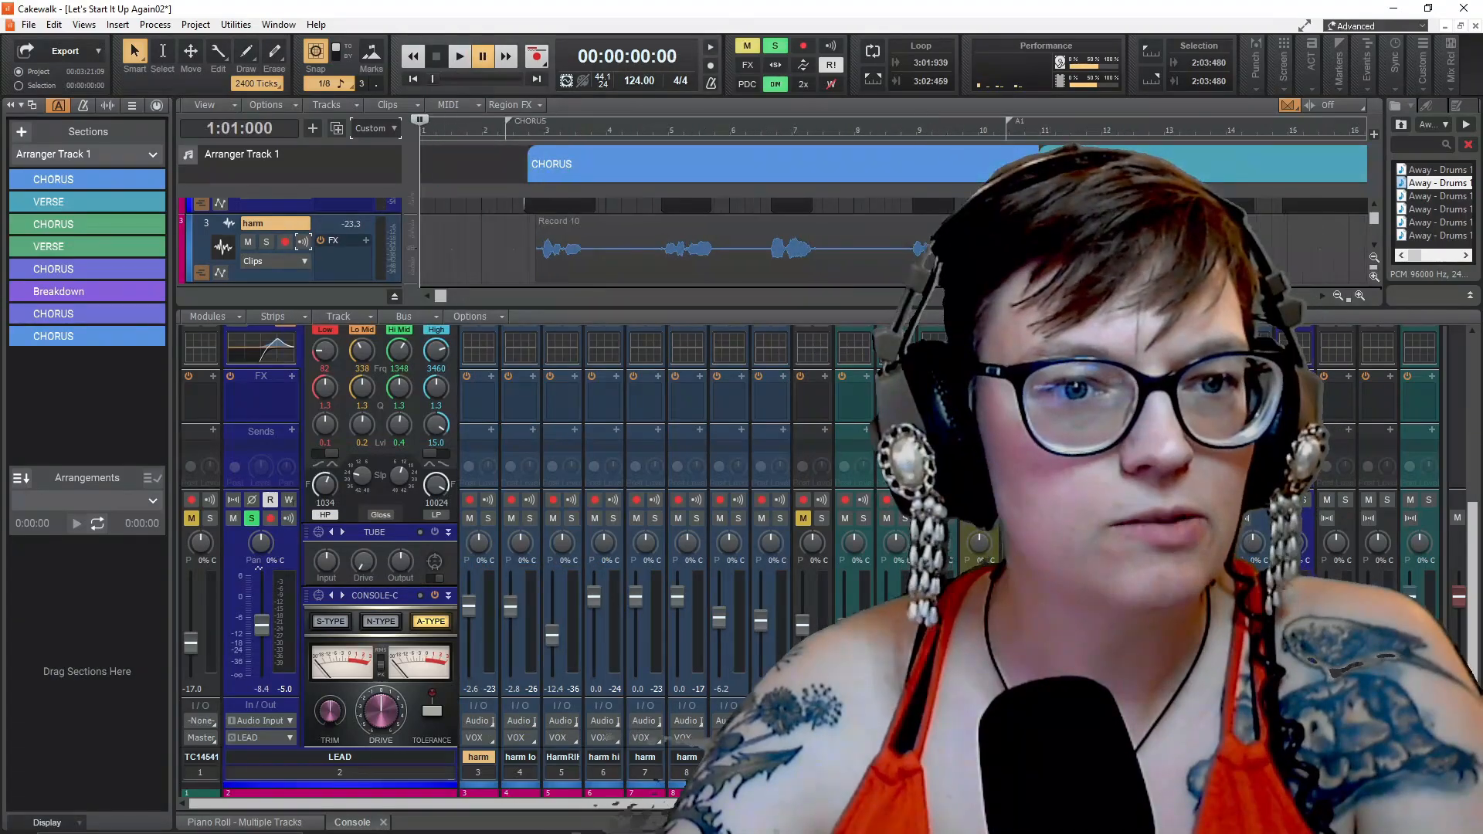
scroll(527, 240, up, 6)
scroll(527, 239, down, 5)
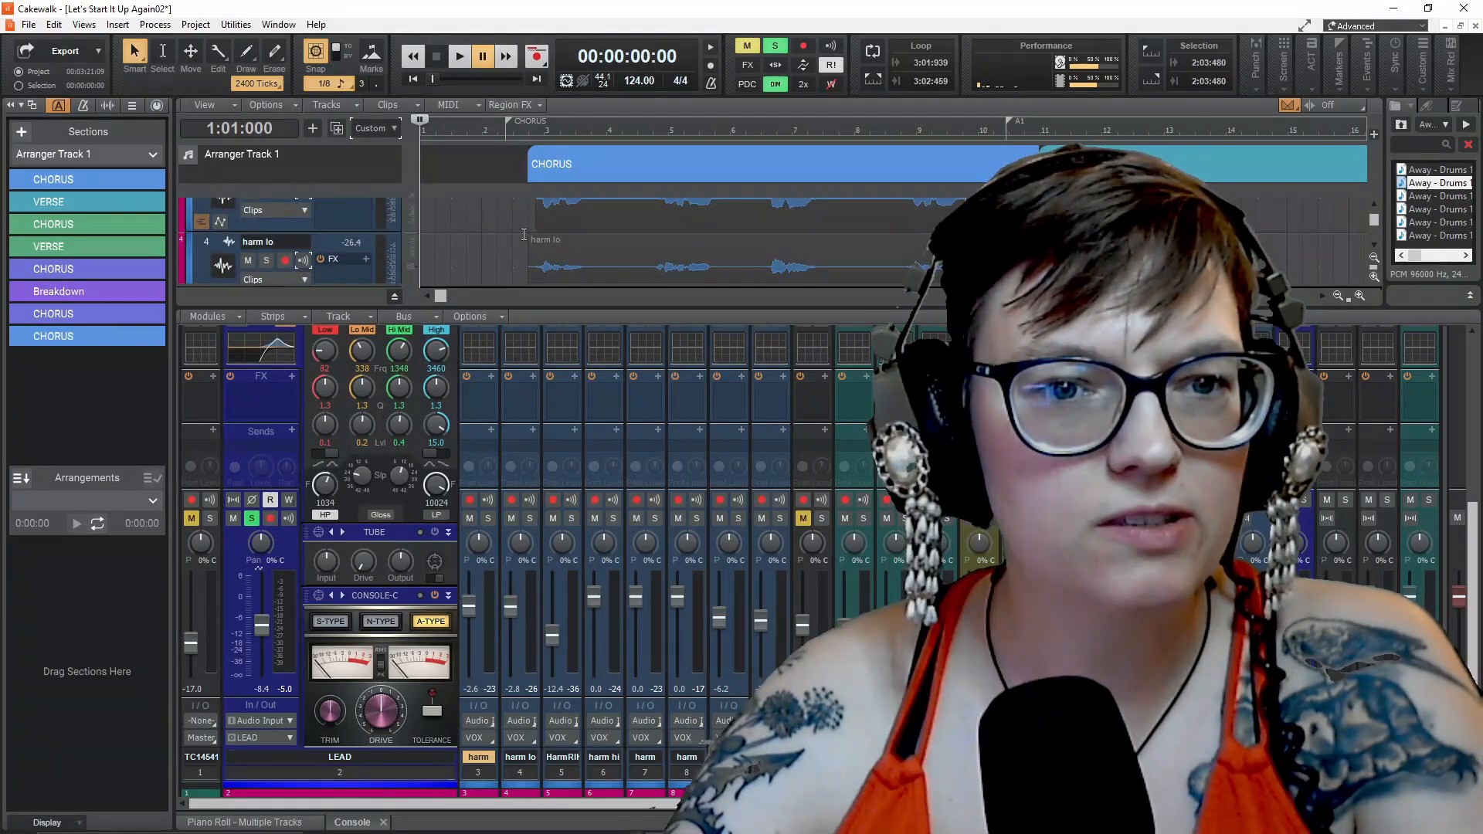
scroll(528, 239, up, 2)
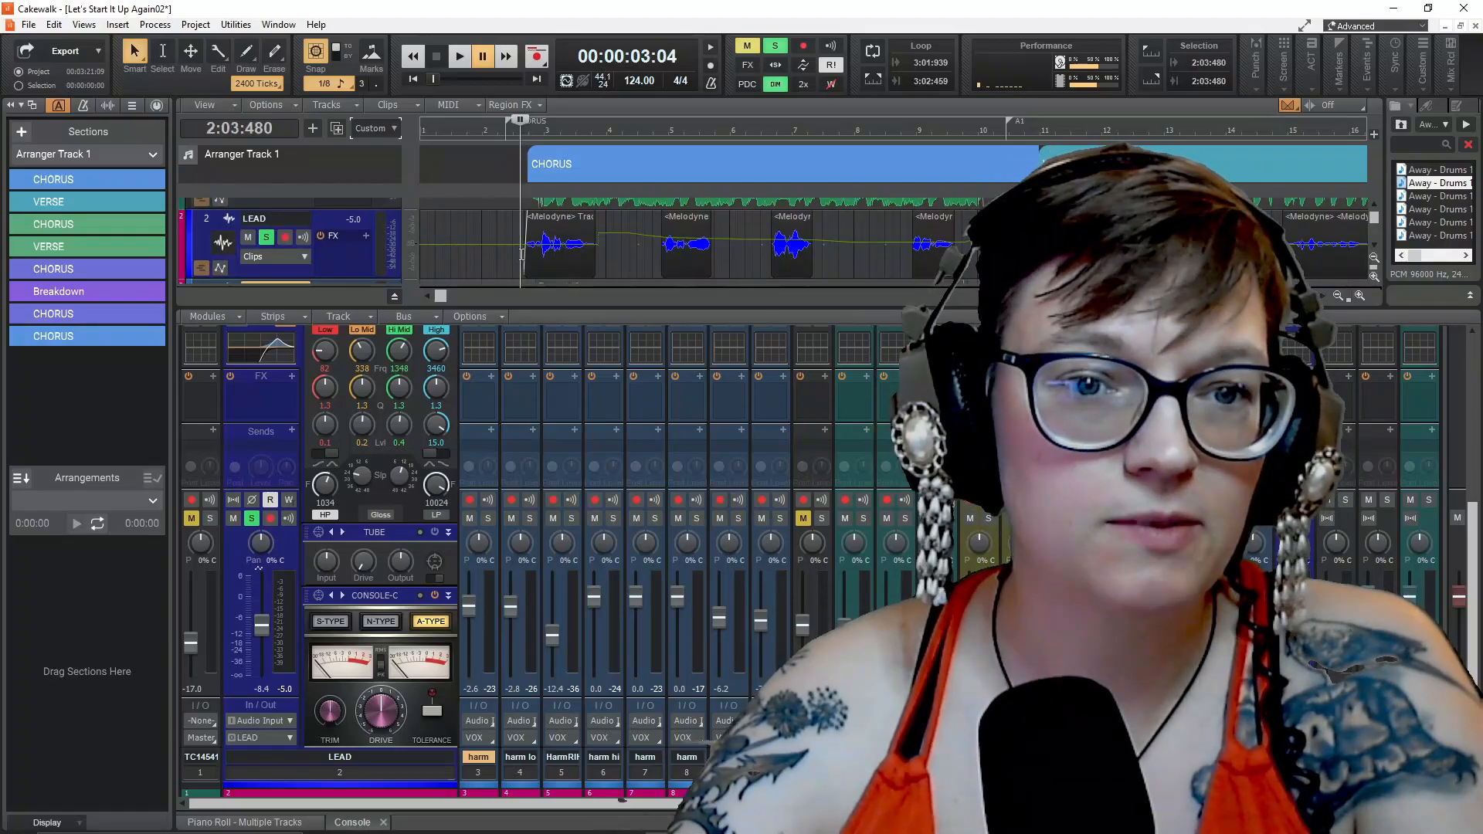
Toggle the Tube saturation module on the LEAD track and audition the track in playback
click(435, 532)
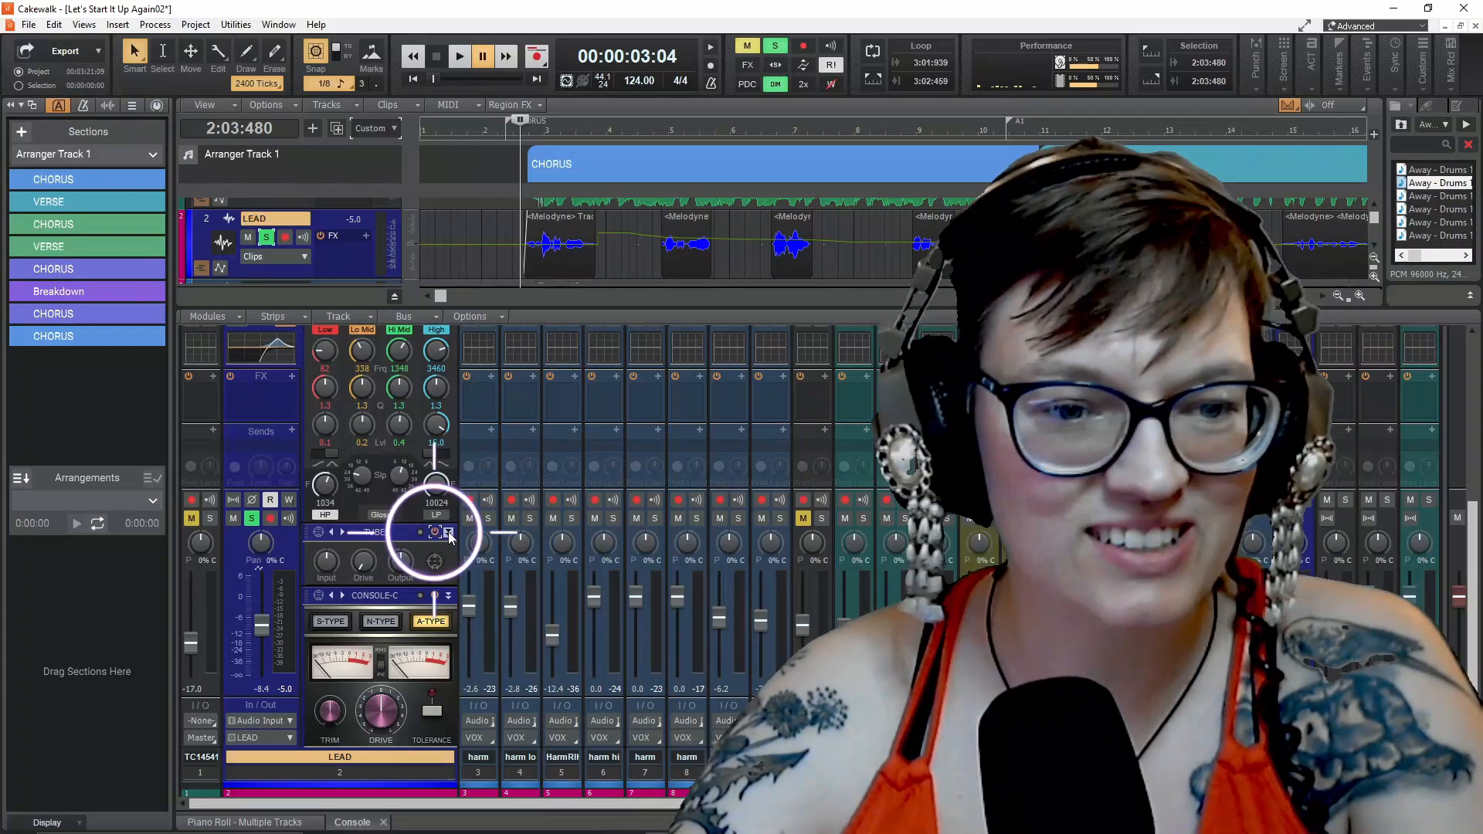
click(434, 532)
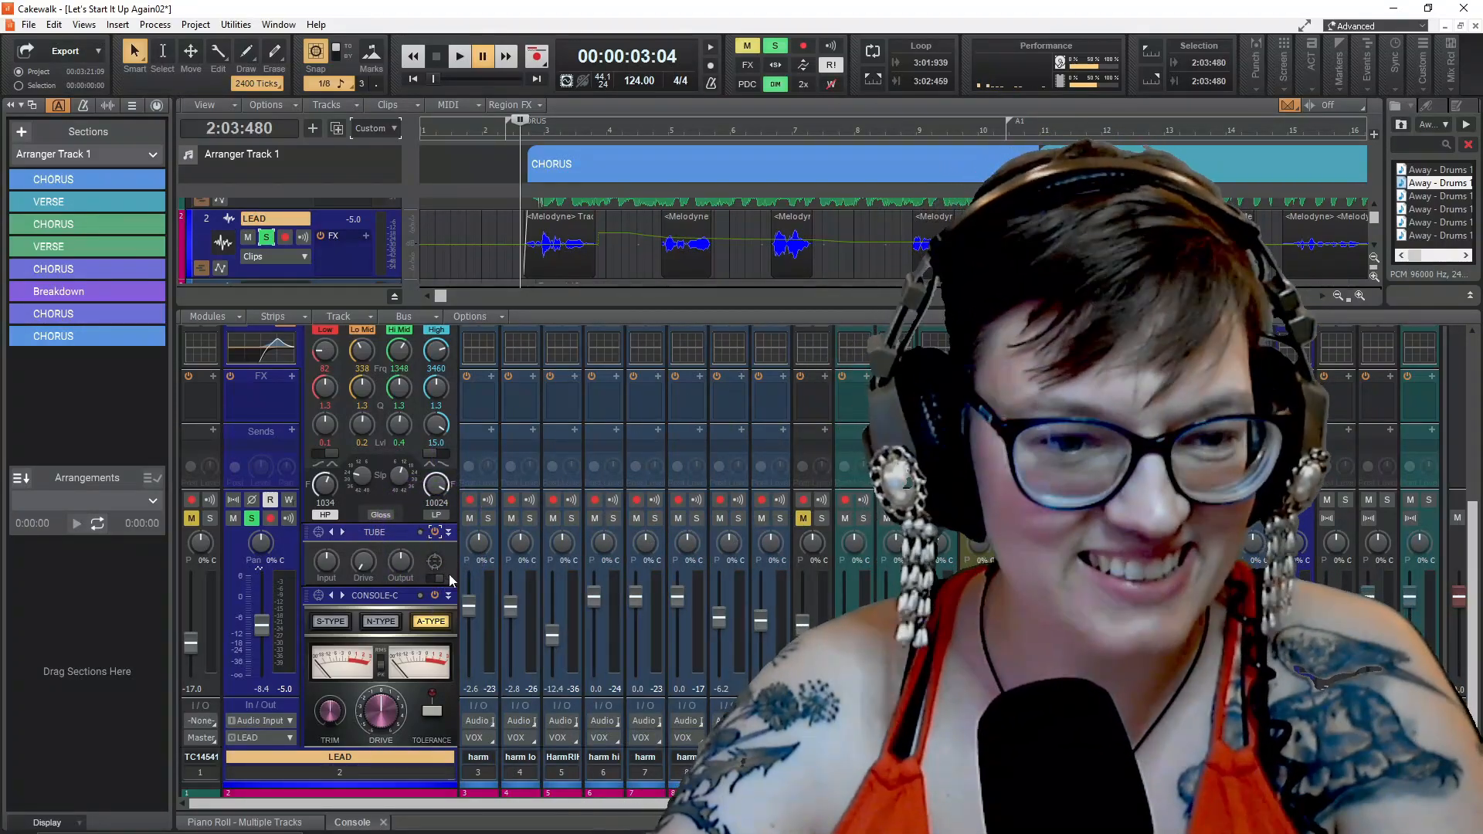
key(space)
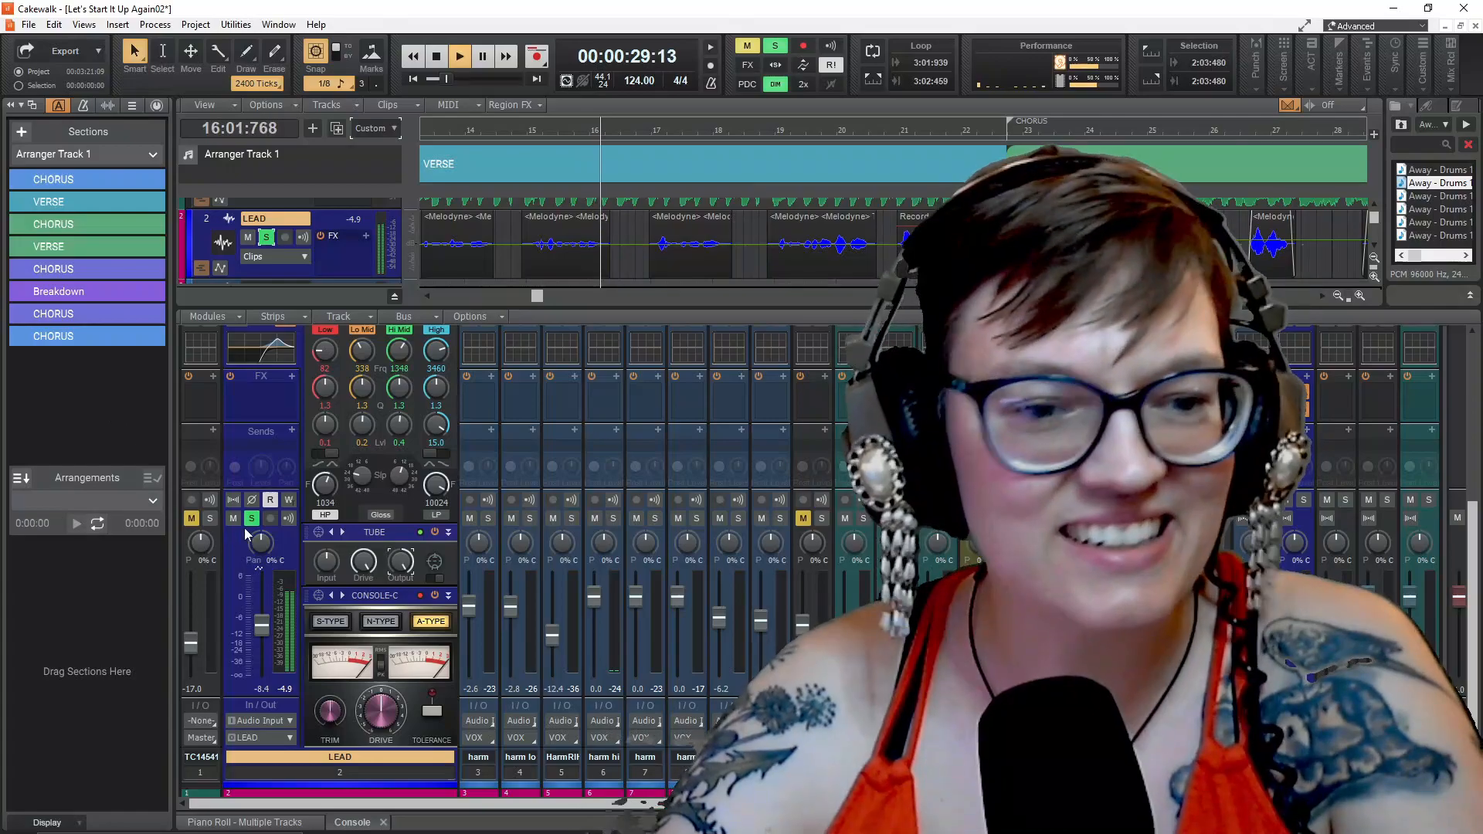
key(space)
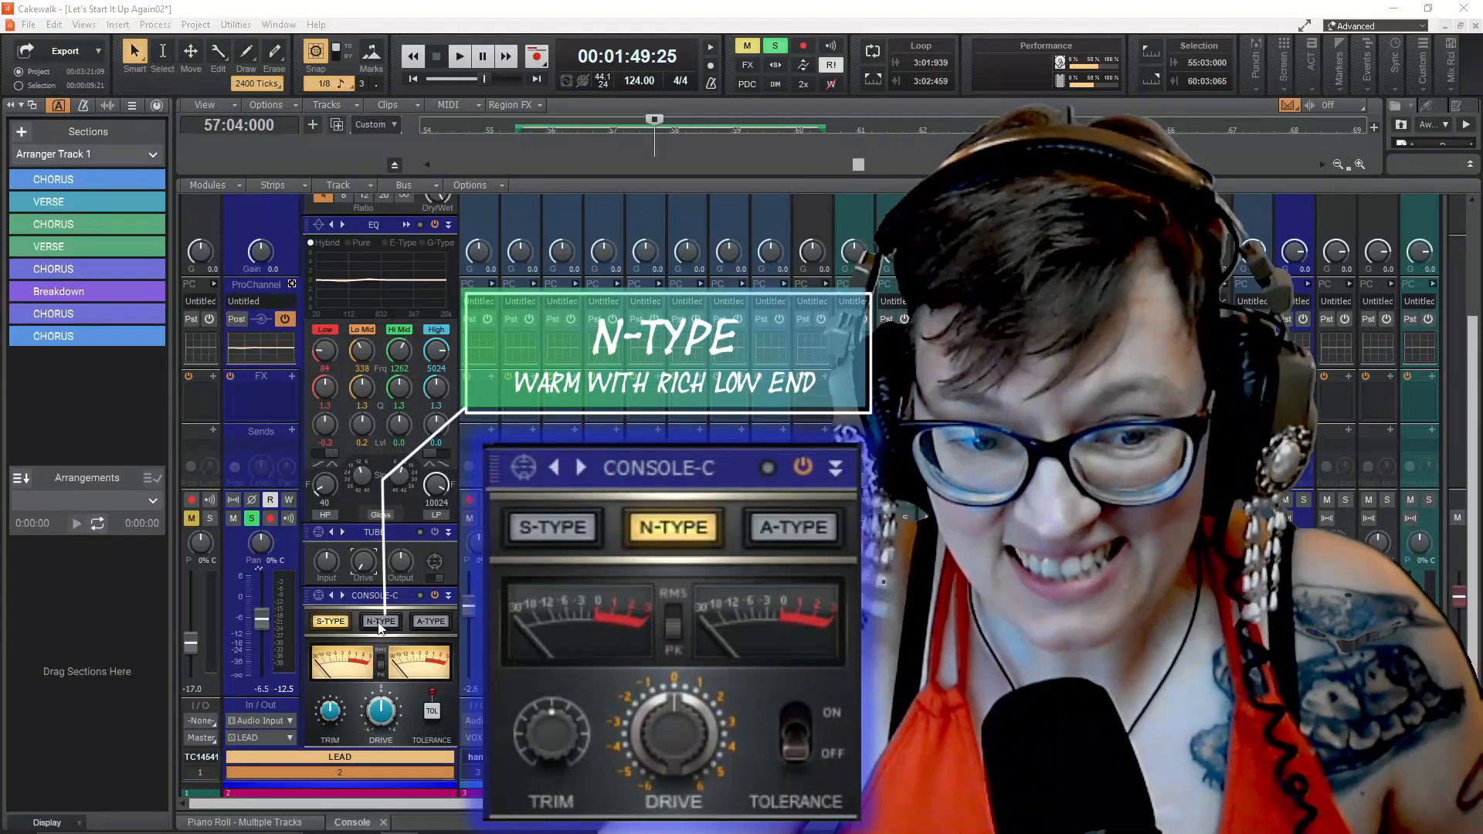
Switch the LEAD track's Console emulator to N-Type, and finish on A-Type
click(380, 622)
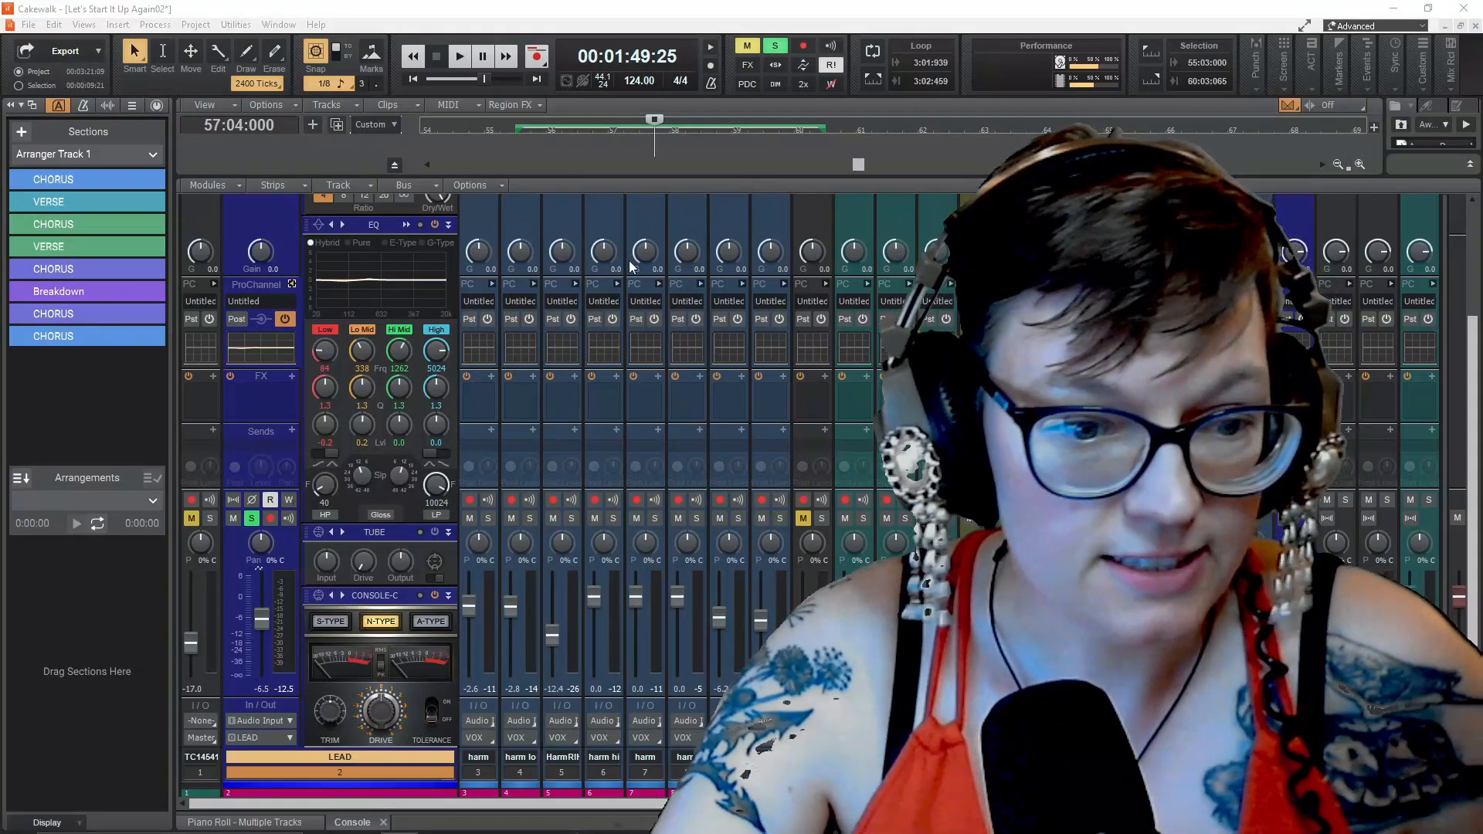
click(431, 621)
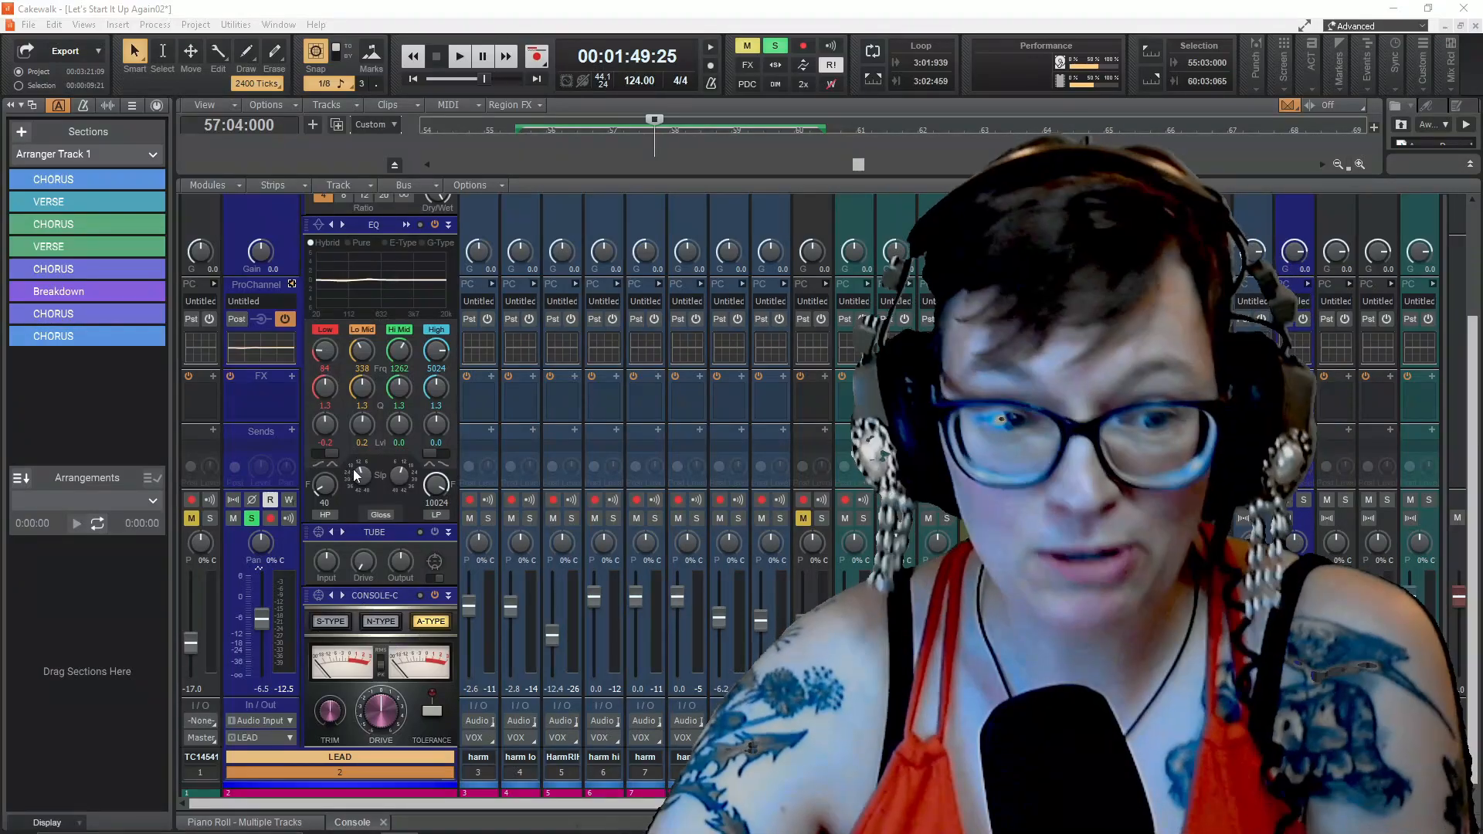
Insert the BREVERB 2 module into the LEAD track's ProChannel
scroll(421, 578, up, 3)
scroll(420, 571, up, 2)
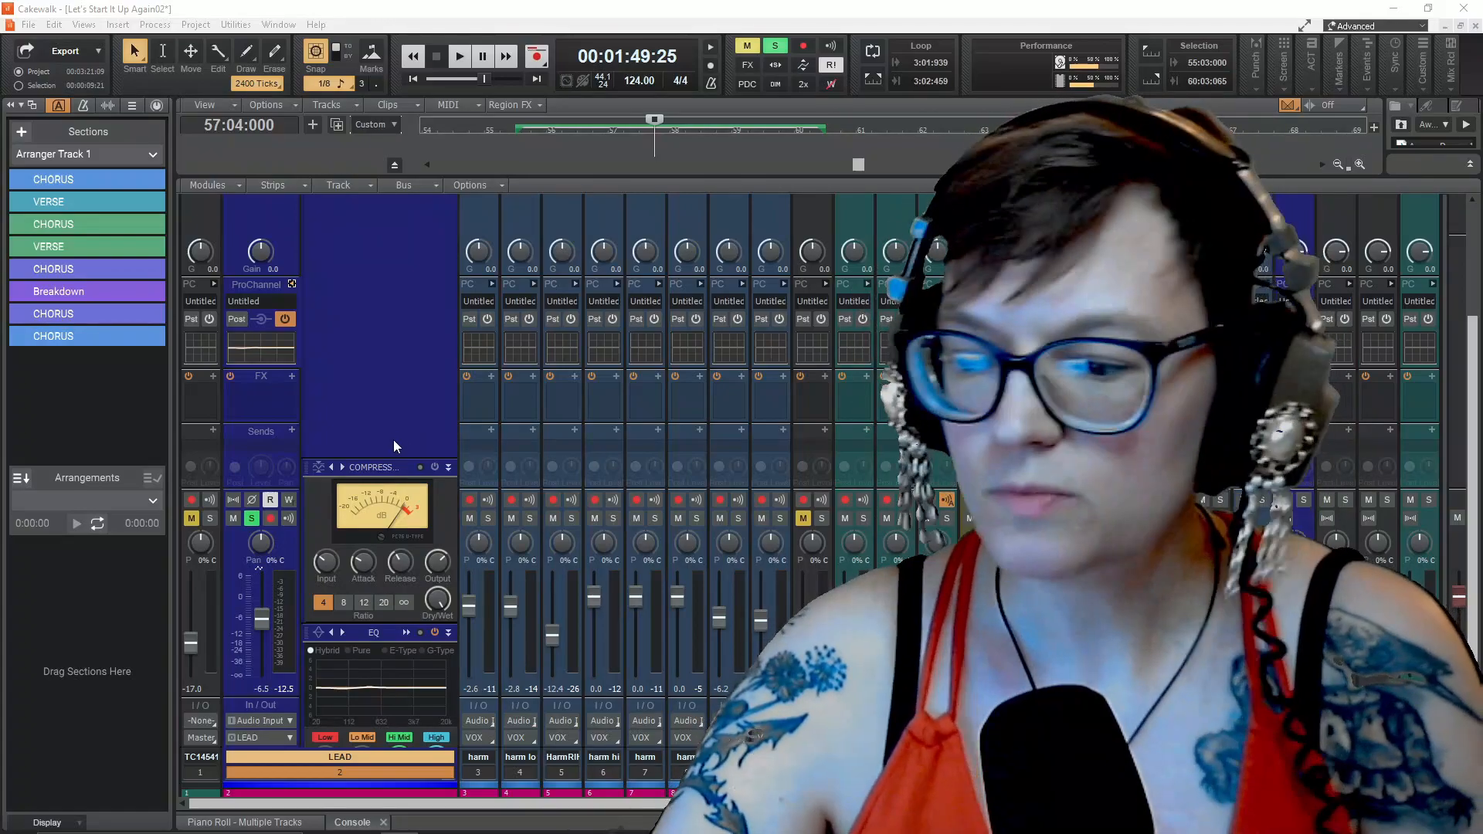
right_click(391, 366)
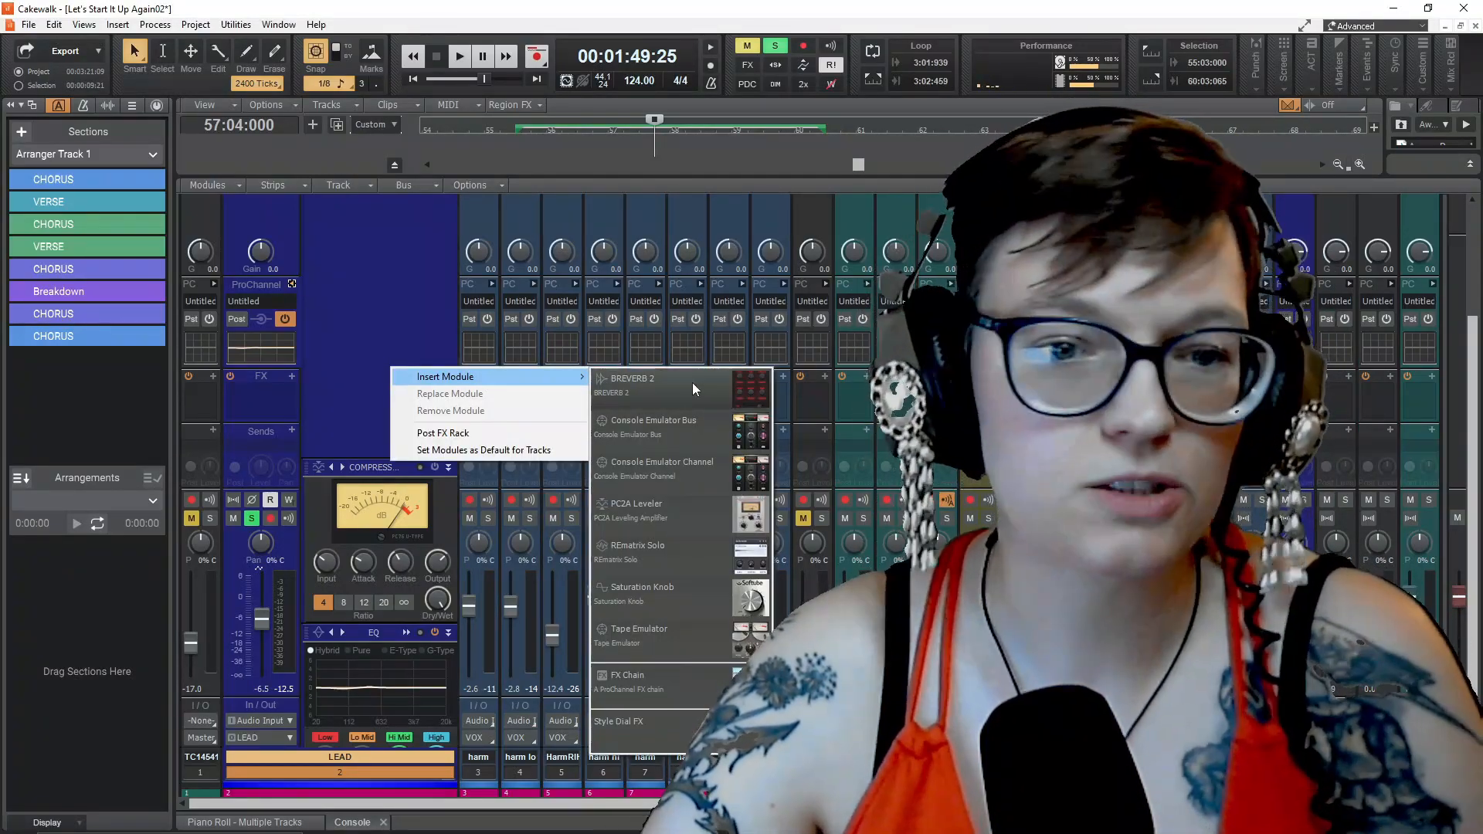
click(691, 382)
scroll(378, 430, down, 10)
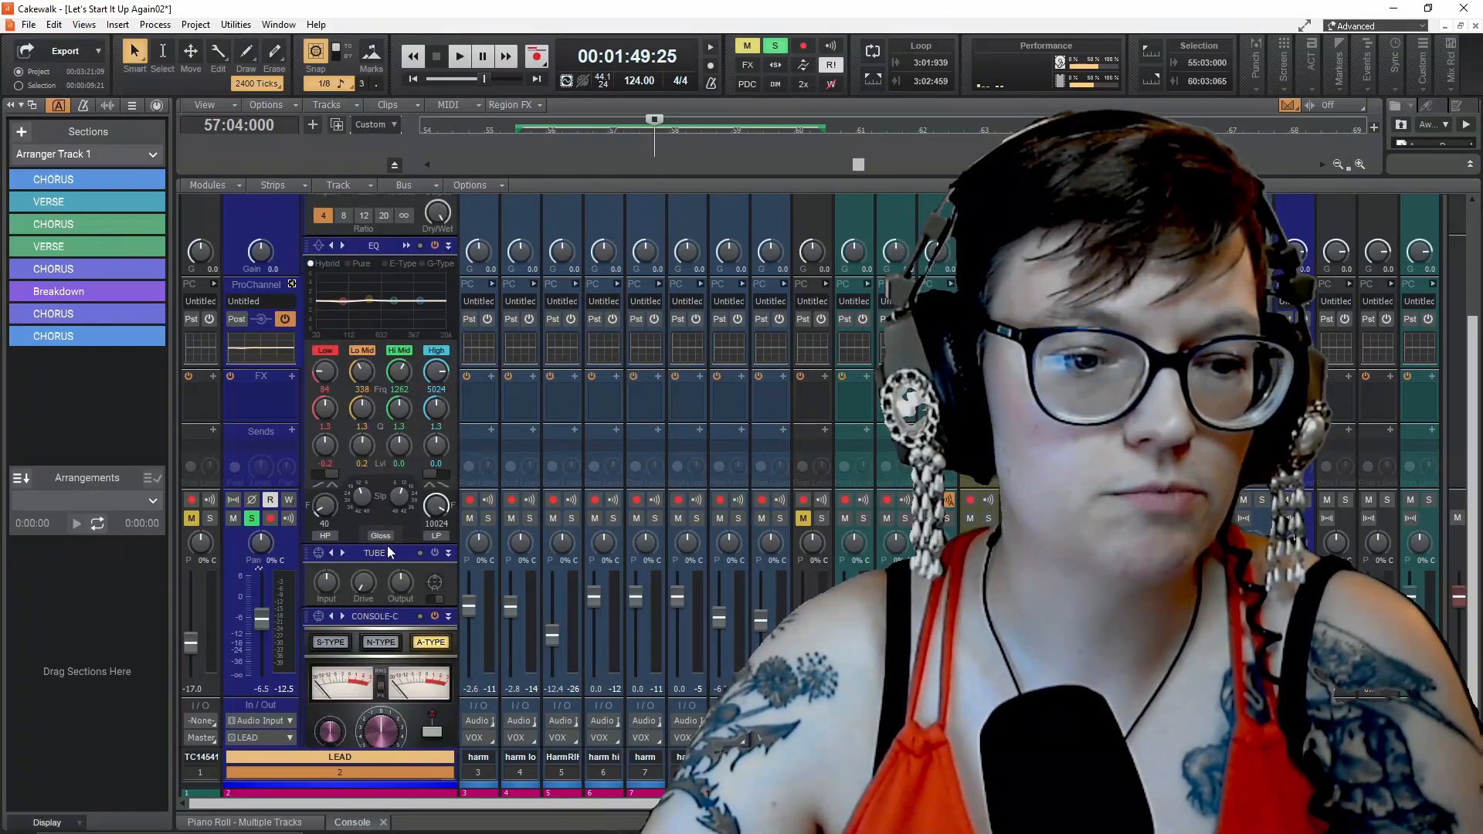
Insert the PC2A Leveler module into the LEAD track's ProChannel
scroll(391, 534, up, 10)
right_click(353, 332)
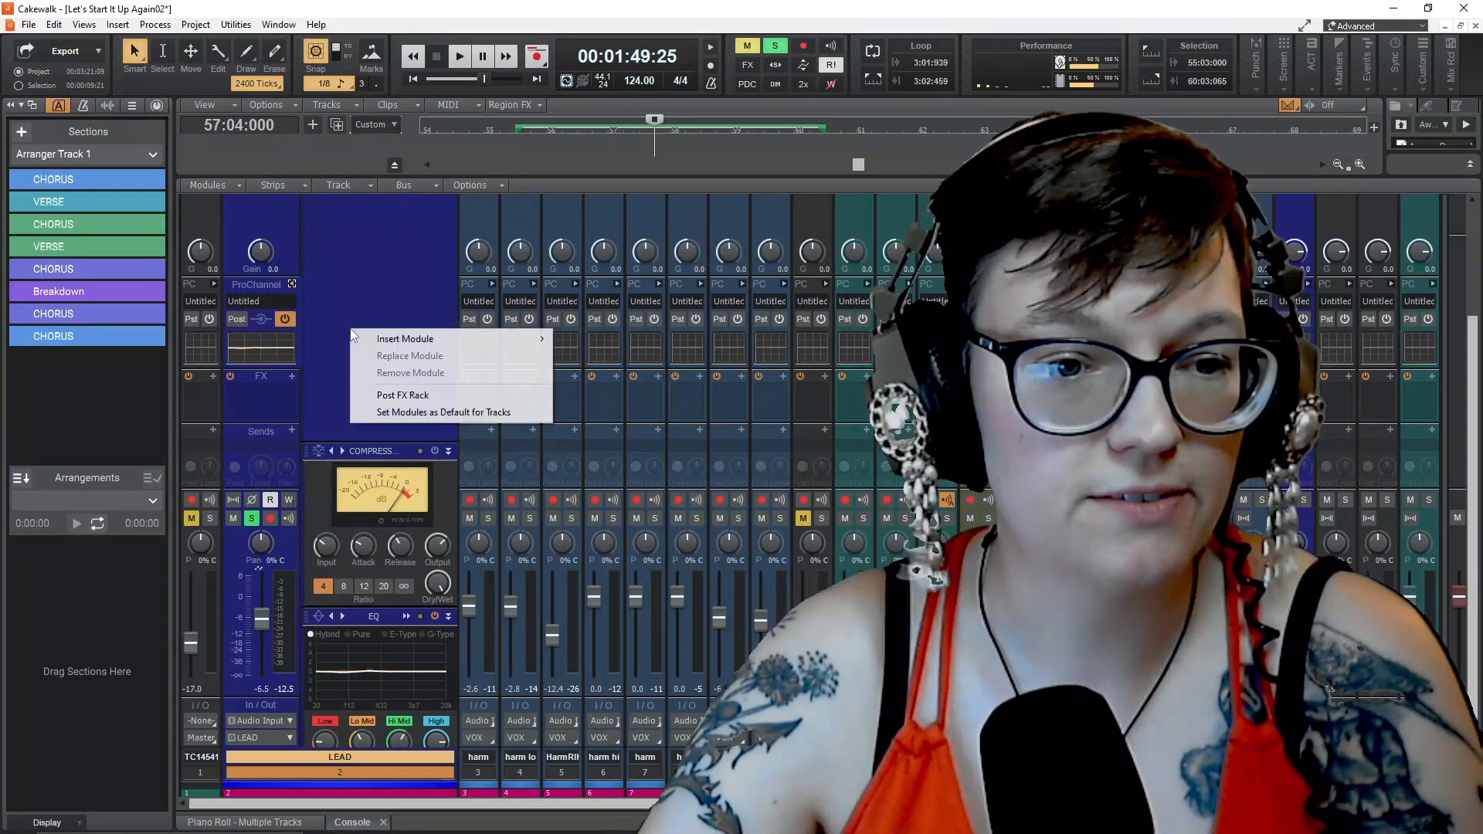
mouse_move(389, 339)
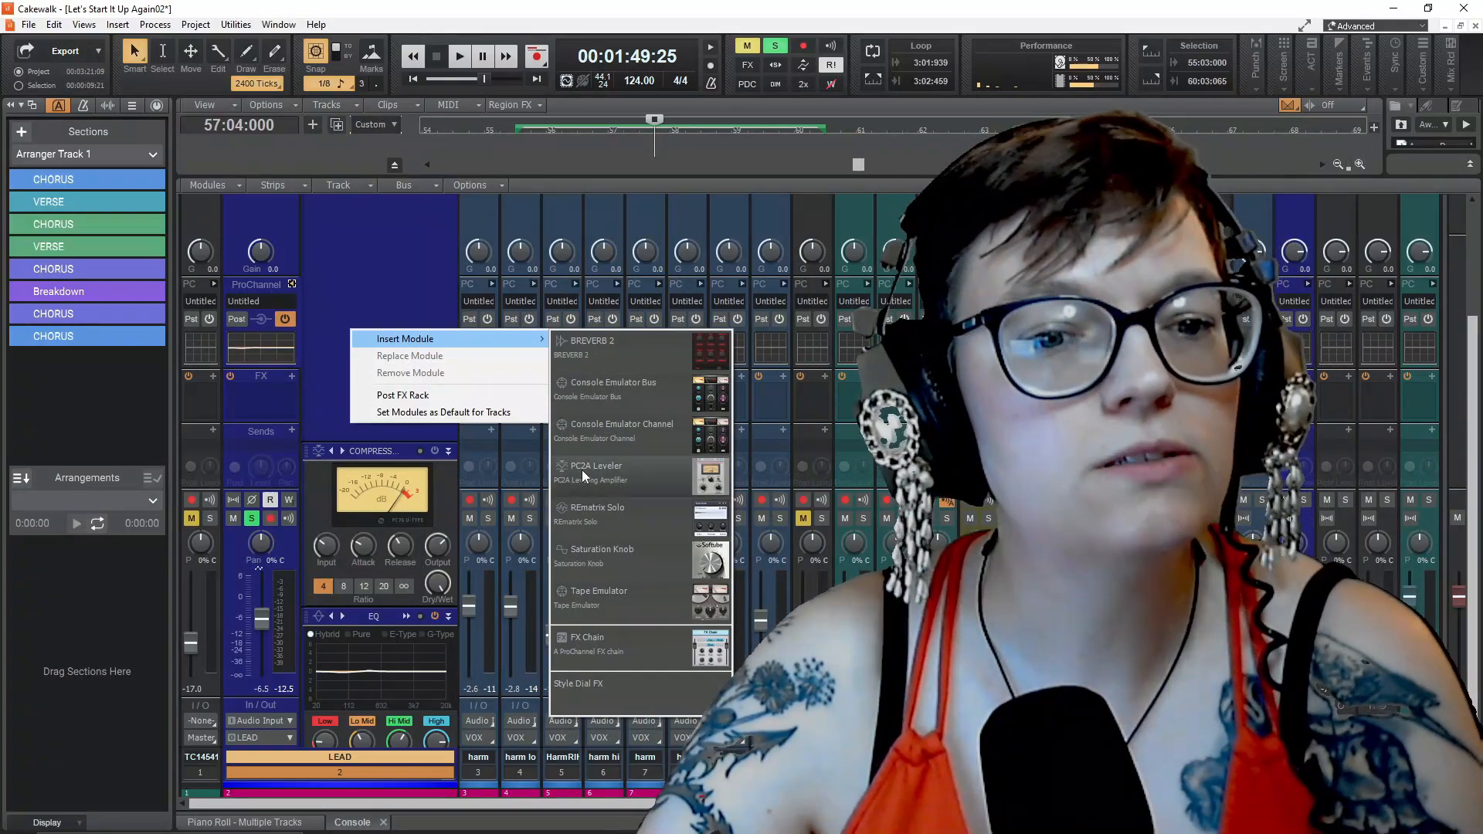
click(623, 475)
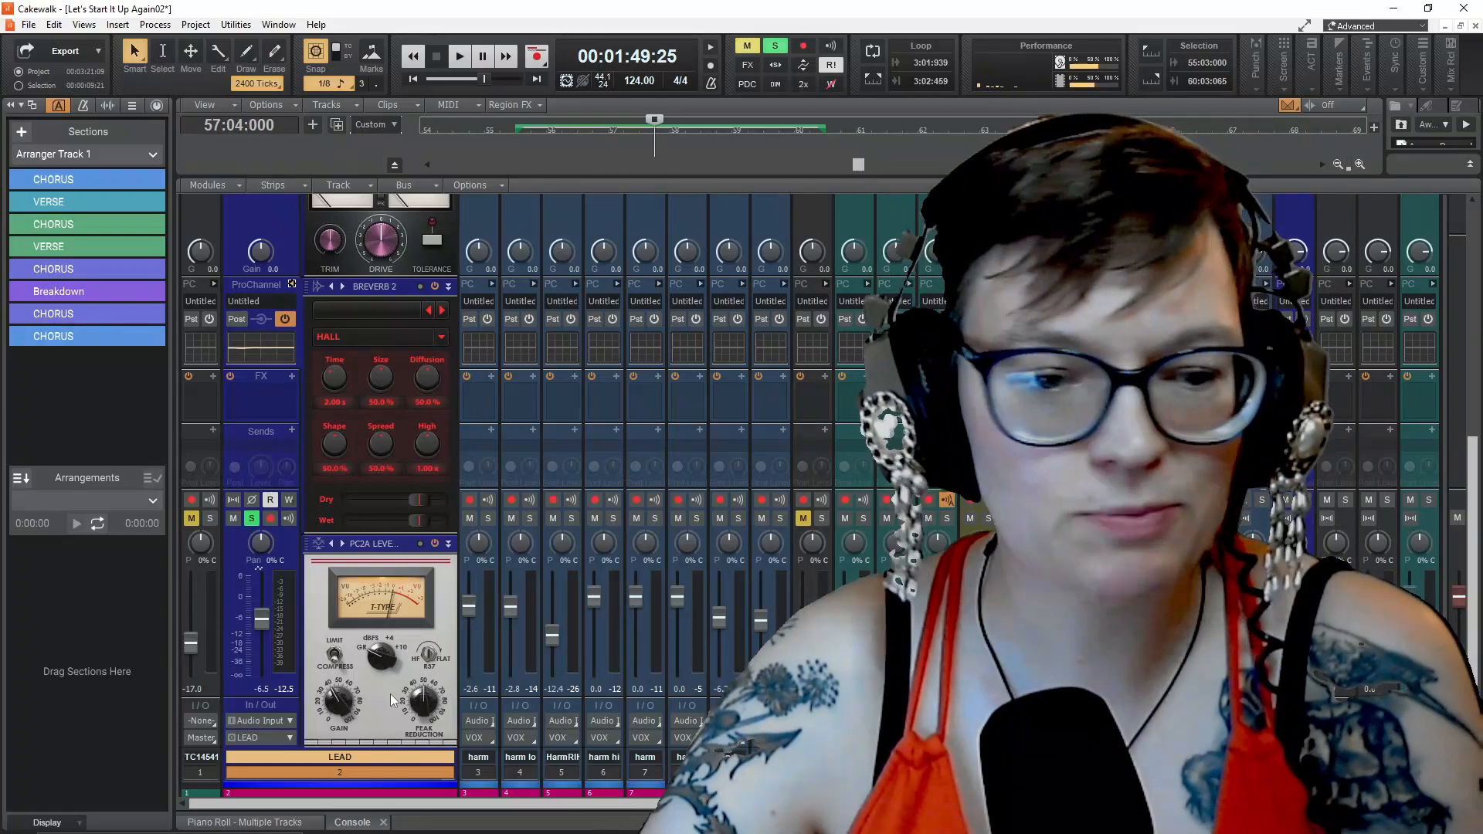
Insert the REmatrix Solo module into the LEAD track's ProChannel and bring it into view
scroll(382, 668, up, 2)
scroll(383, 666, down, 3)
scroll(383, 666, up, 7)
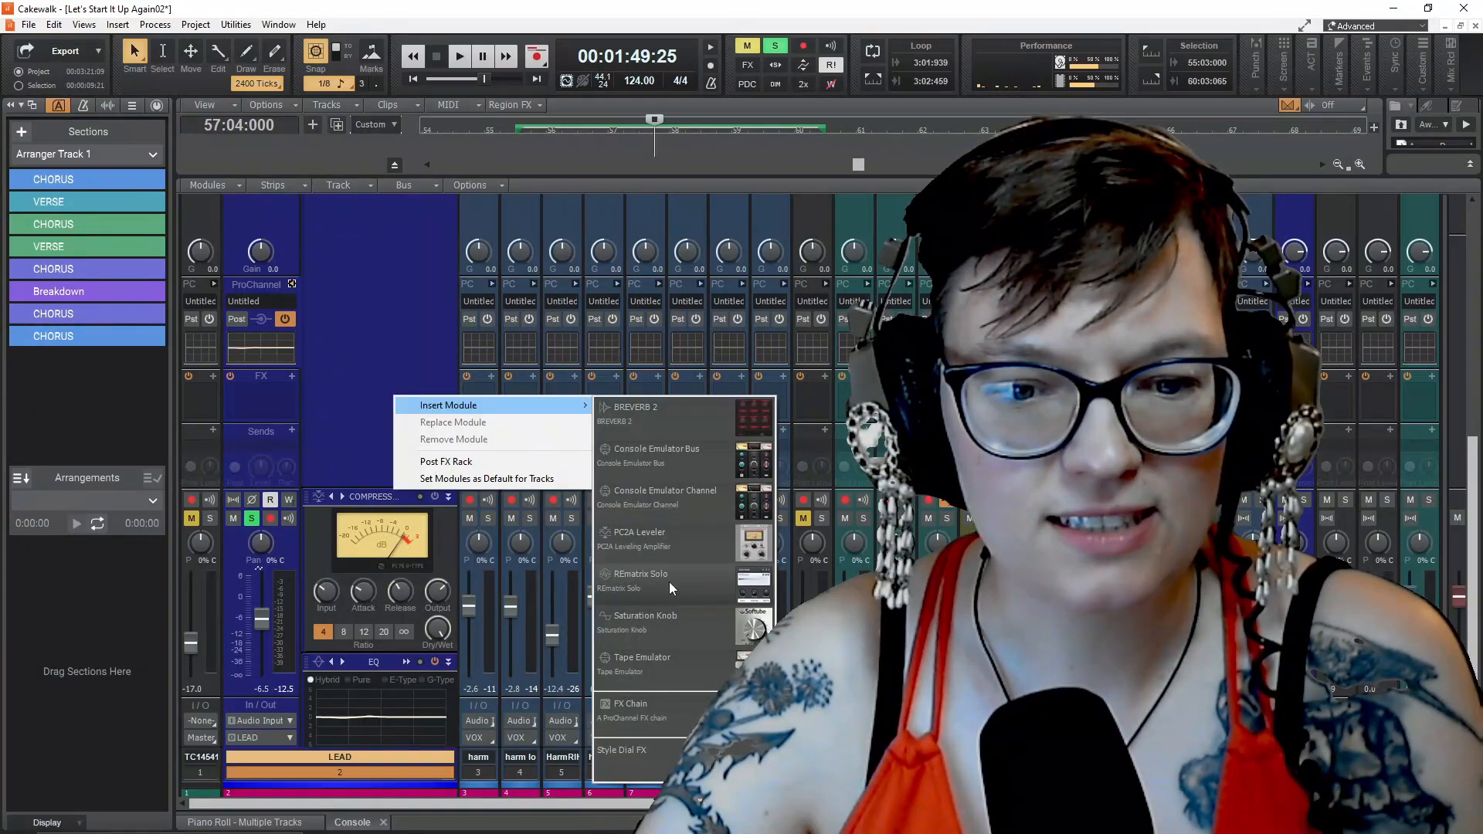
click(669, 581)
scroll(363, 465, down, 6)
scroll(373, 465, down, 12)
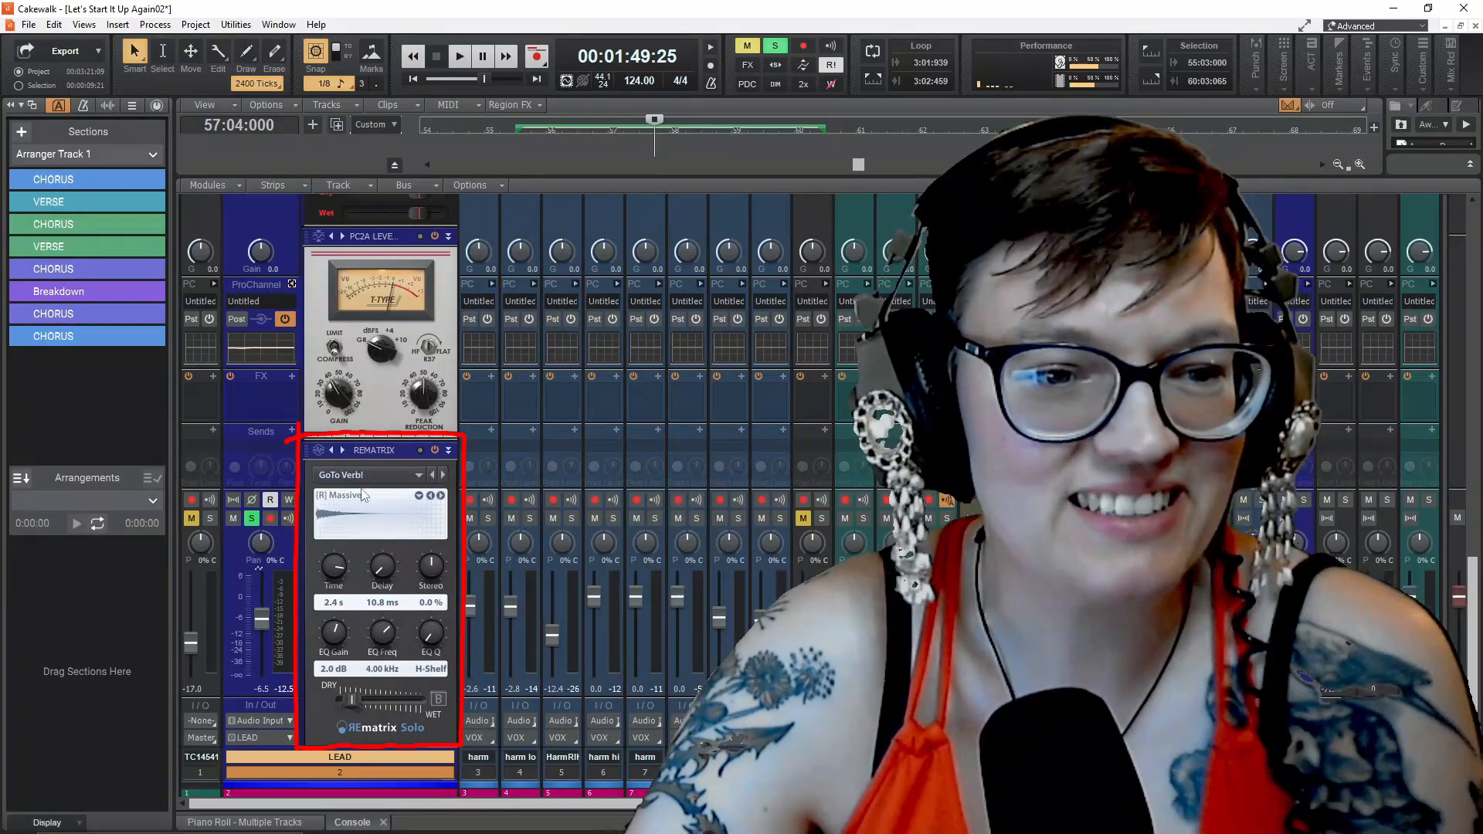
Load the Evil Room preset in REmatrix Solo and start playback
click(416, 475)
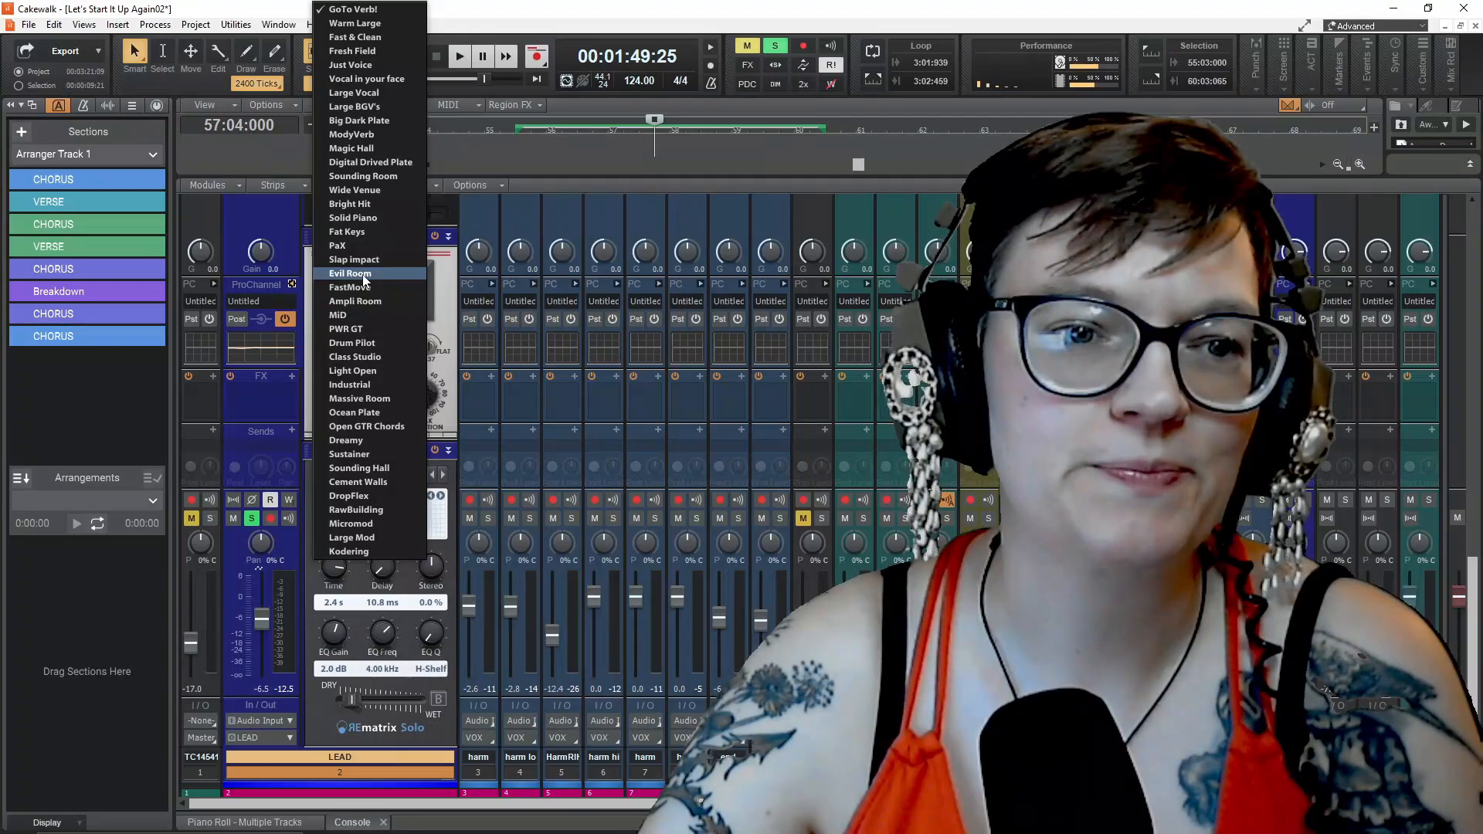
click(363, 274)
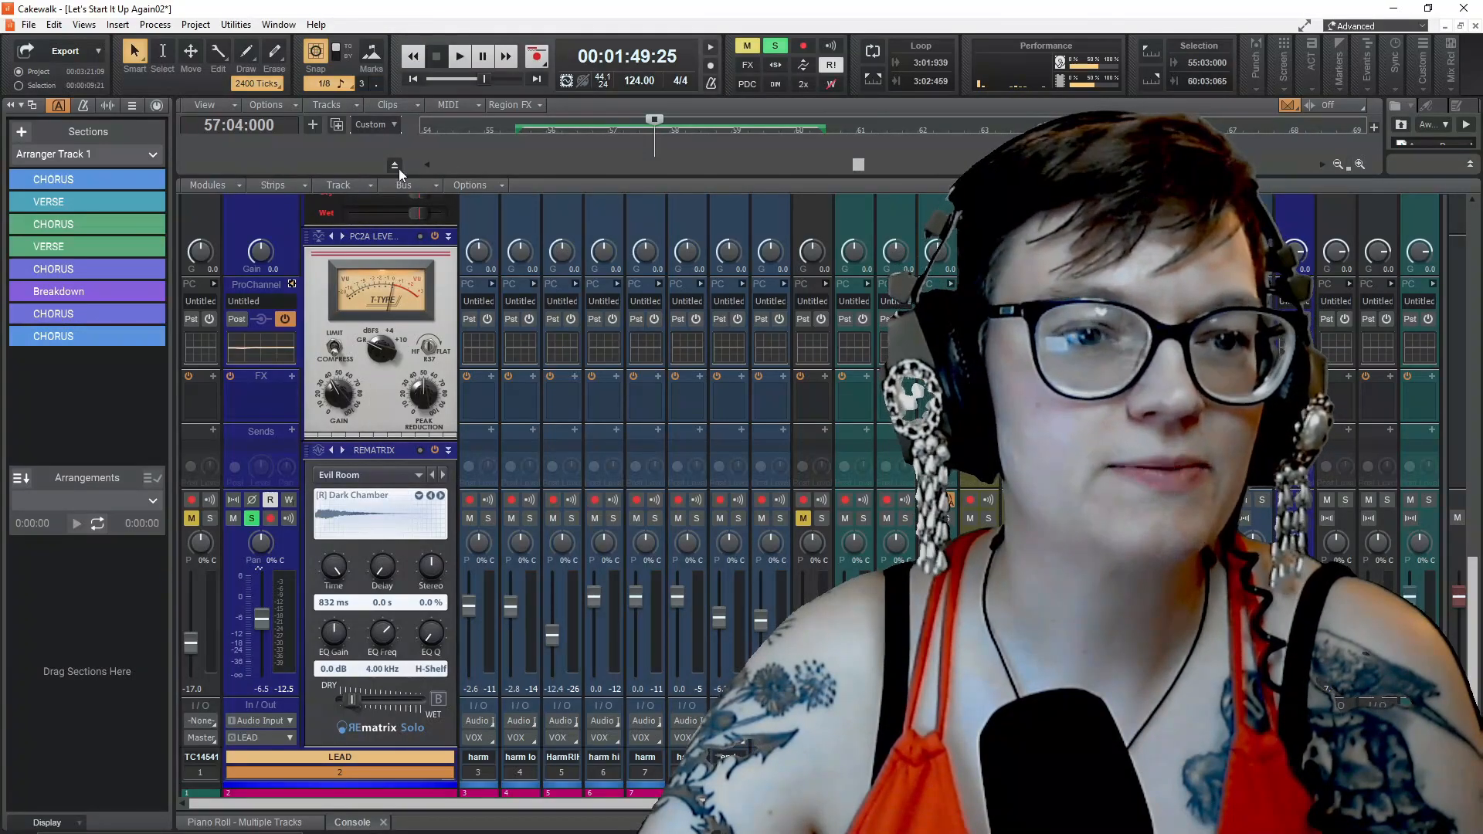
click(462, 58)
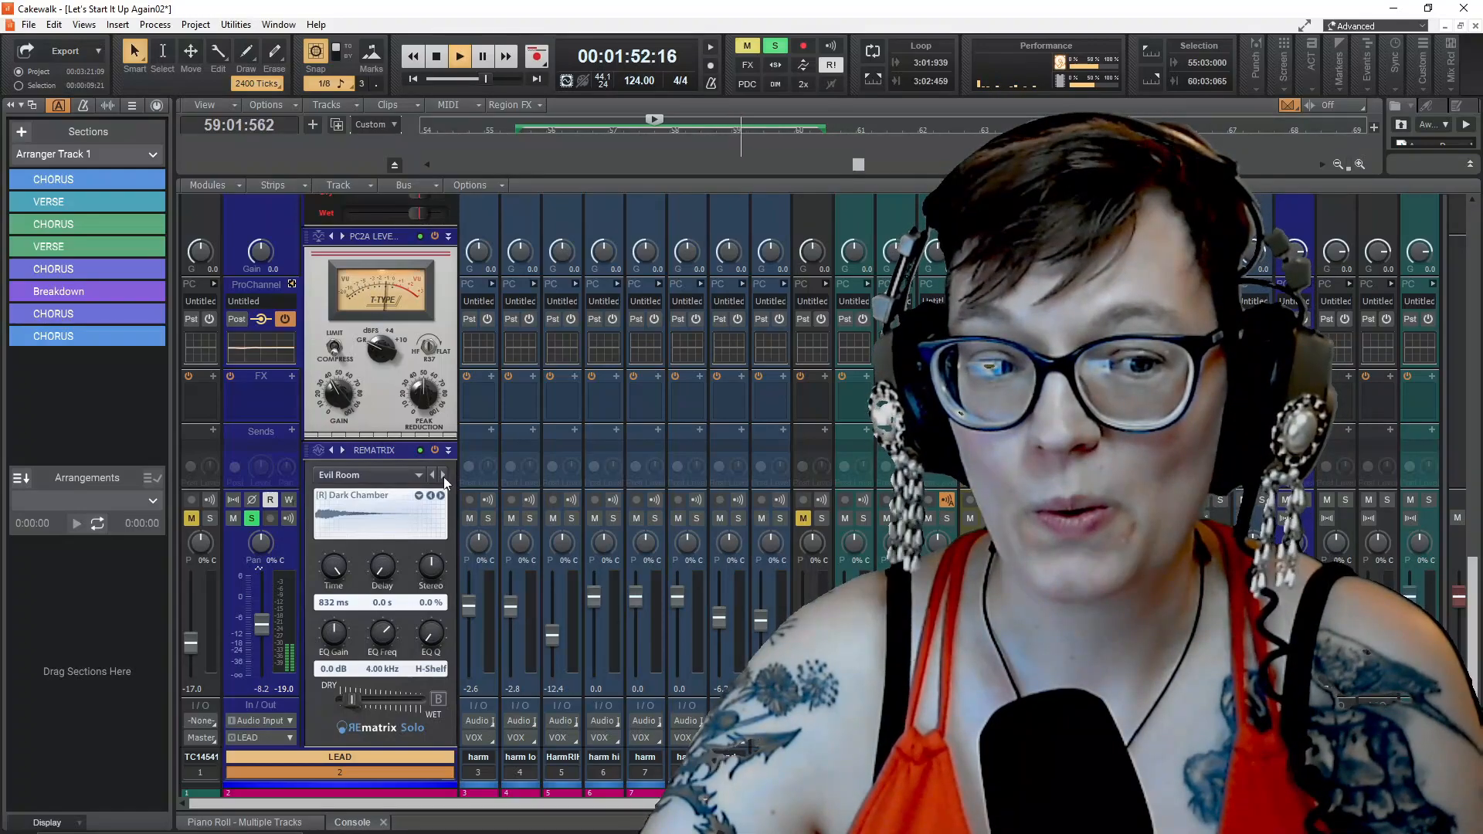
Switch the REmatrix Solo preset to Magic Hall during playback, and stop the song after auditioning it
click(417, 474)
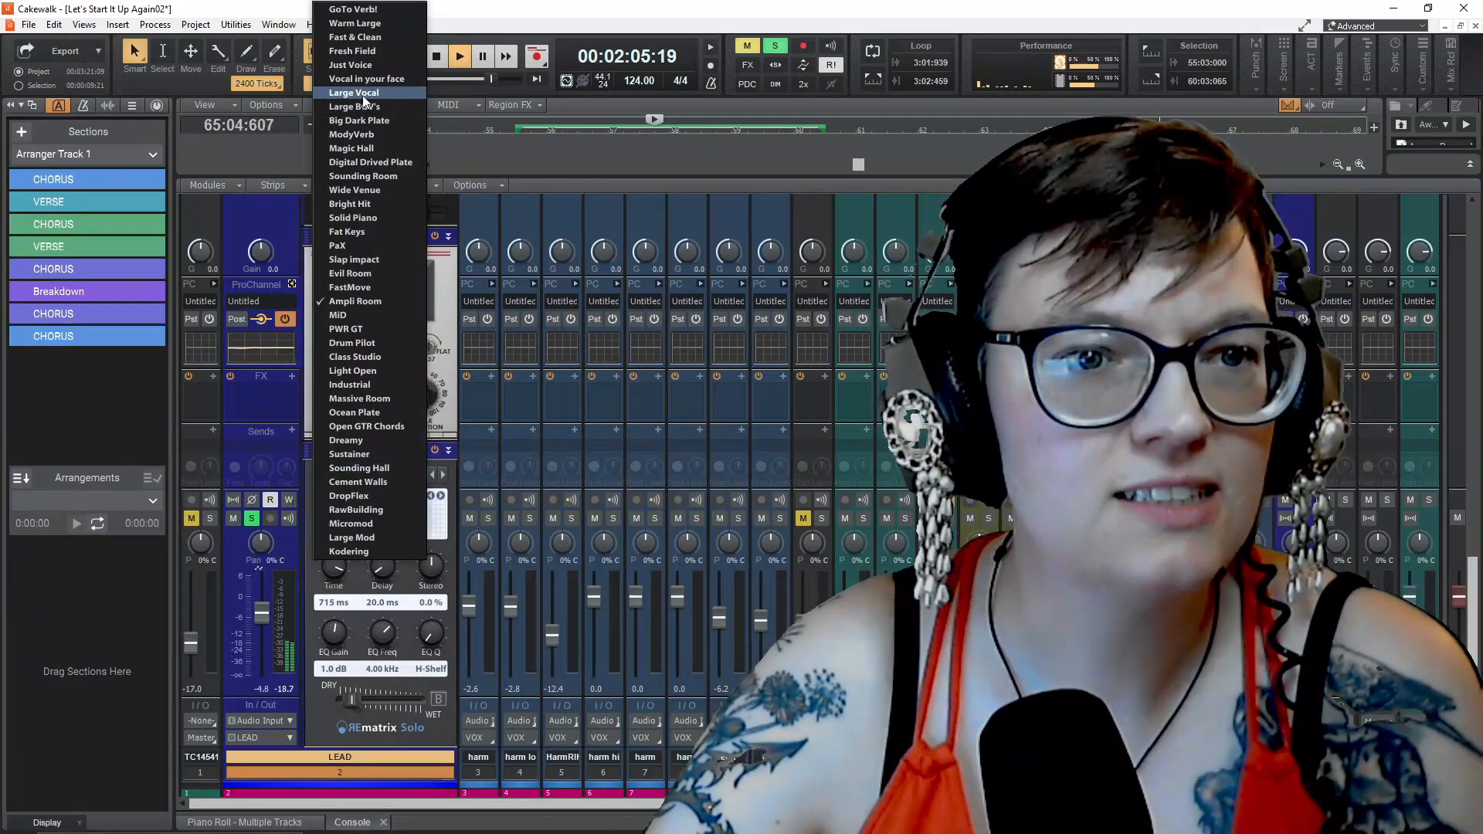
click(366, 149)
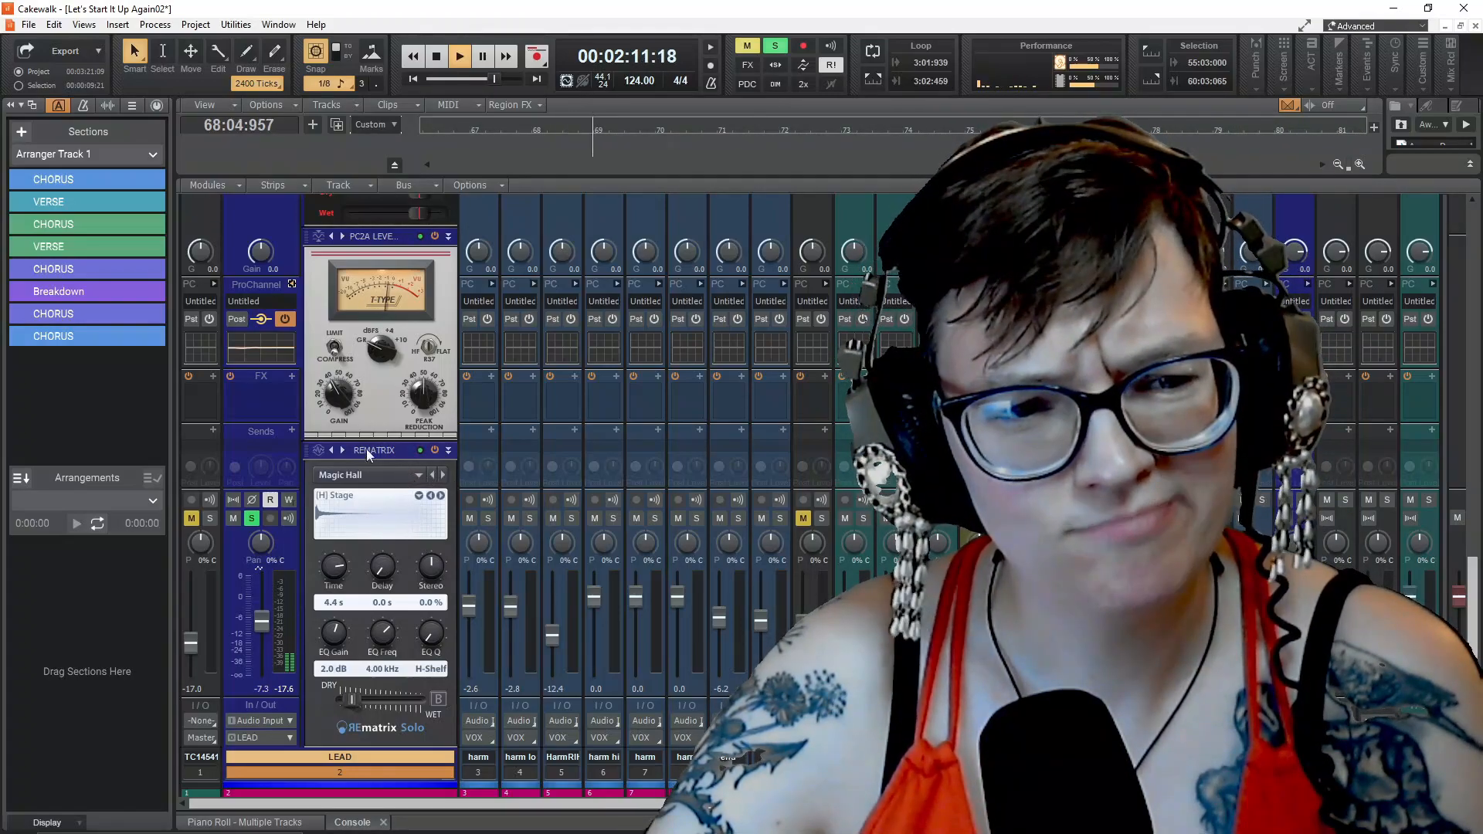
scroll(381, 634, up, 3)
scroll(381, 633, up, 5)
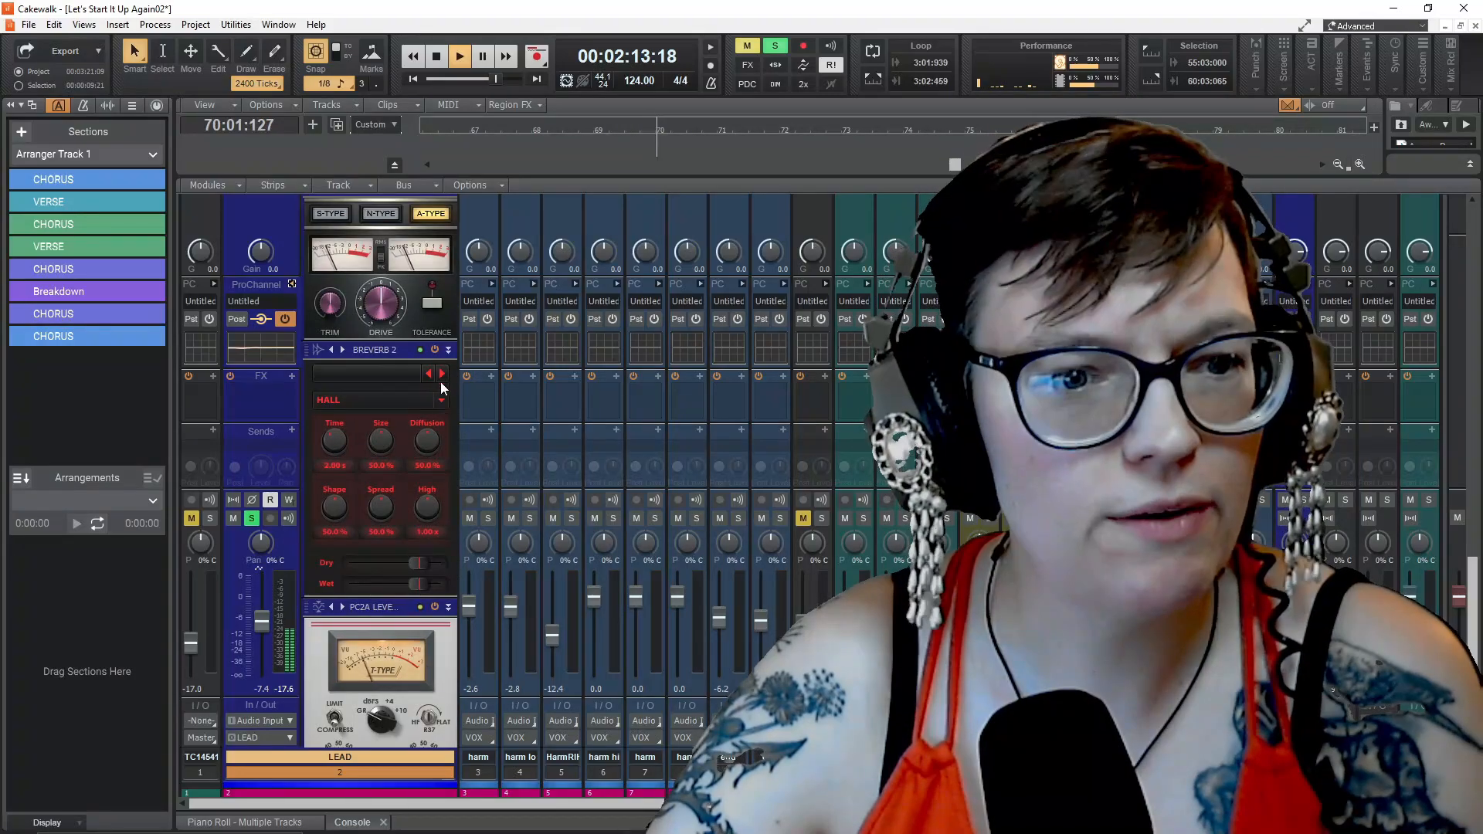
scroll(434, 351, down, 6)
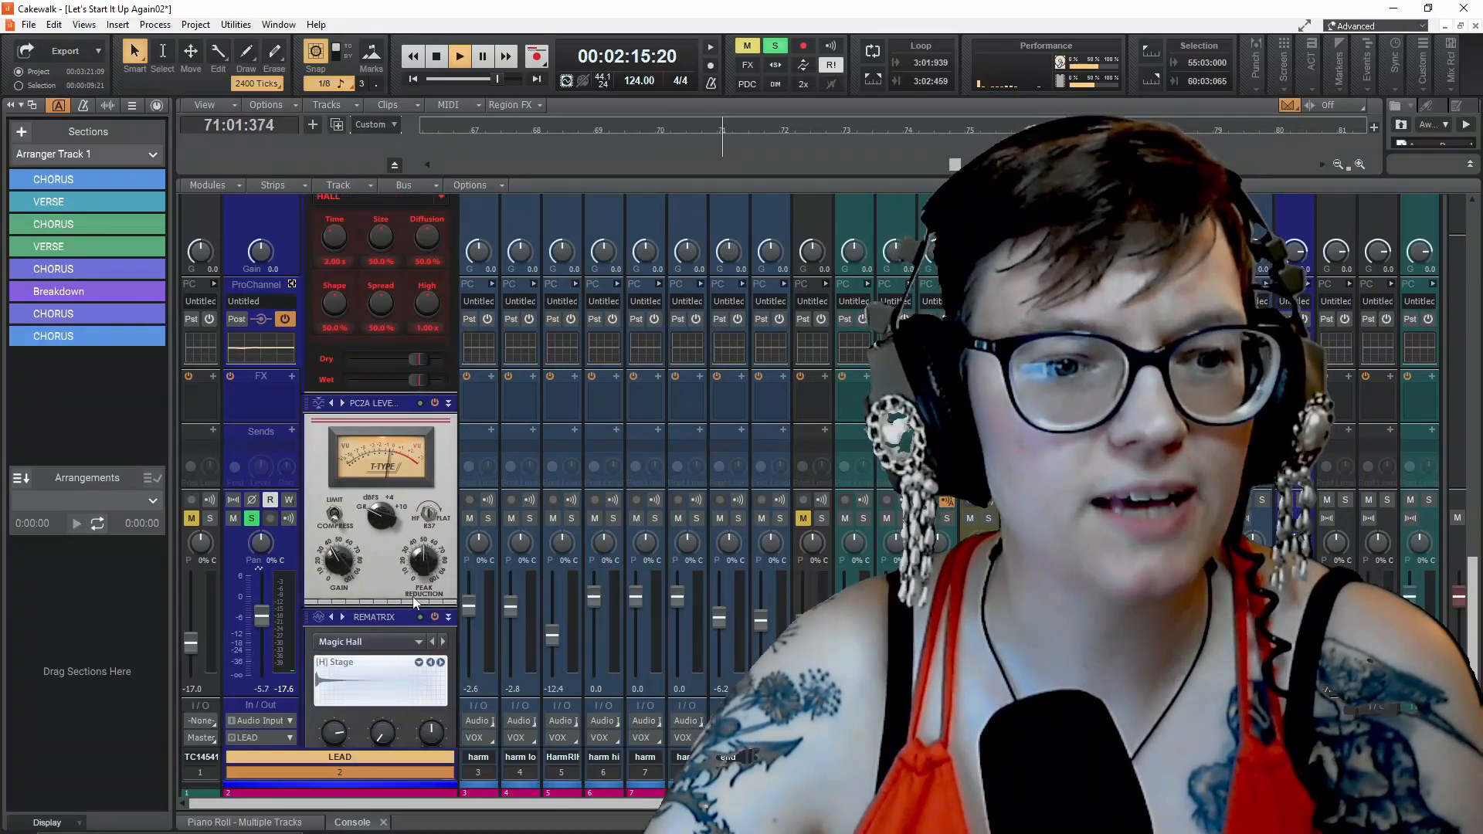
click(414, 472)
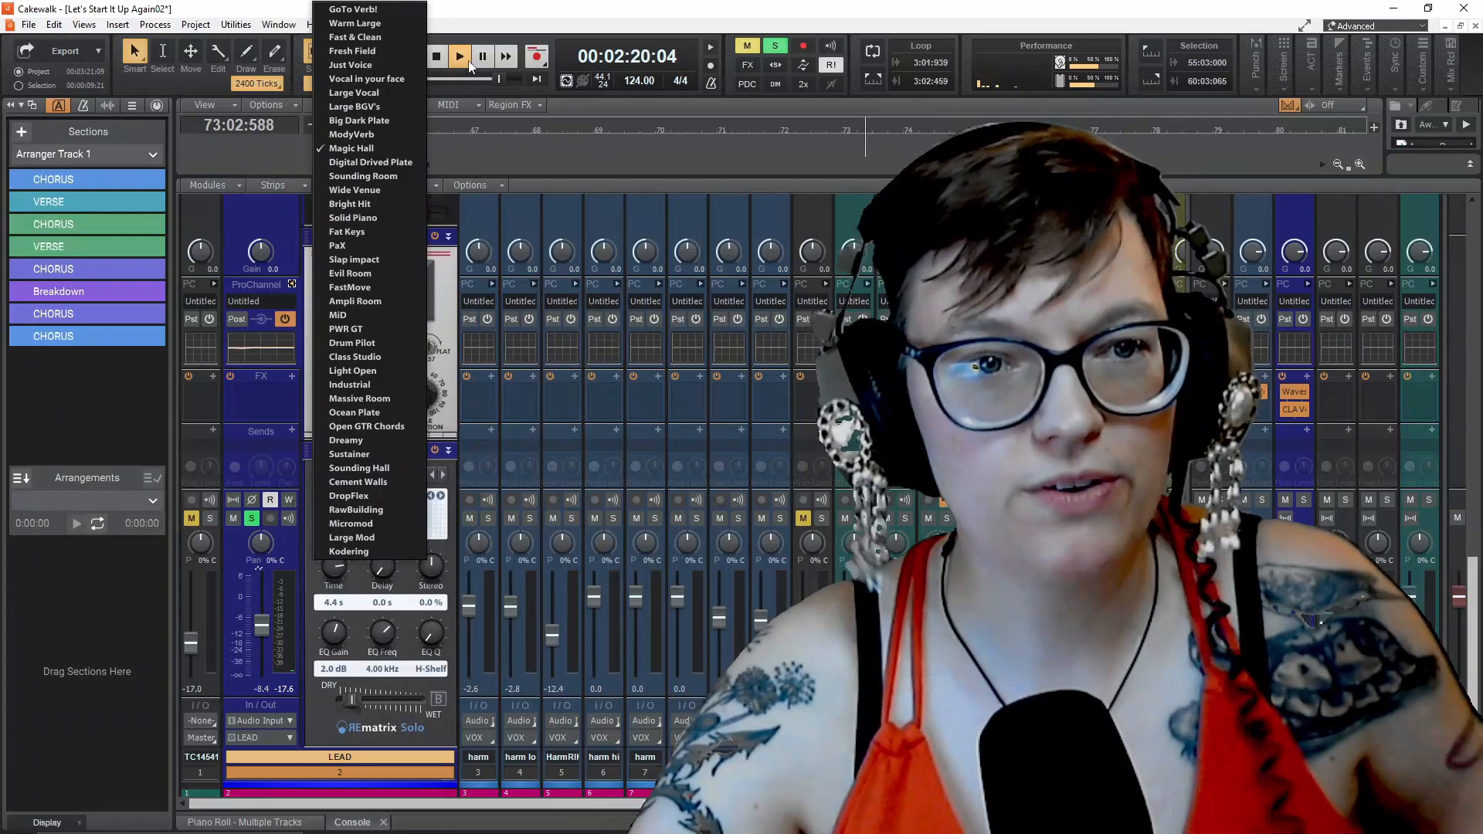
click(437, 56)
click(437, 56)
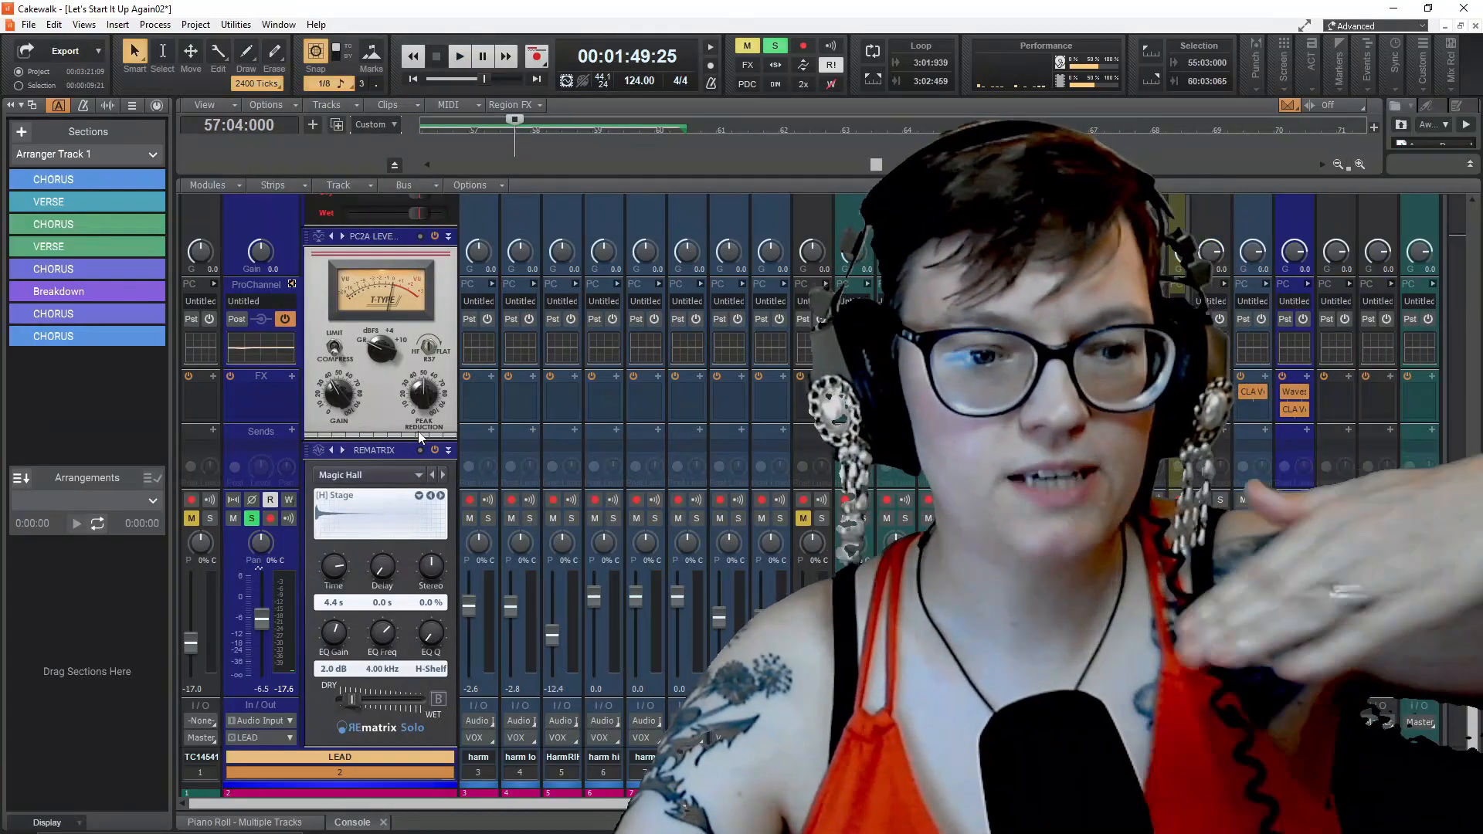
Reorder the LEAD ProChannel by moving the EQ above the compressor, and return the compressor to the first position
scroll(421, 438, up, 5)
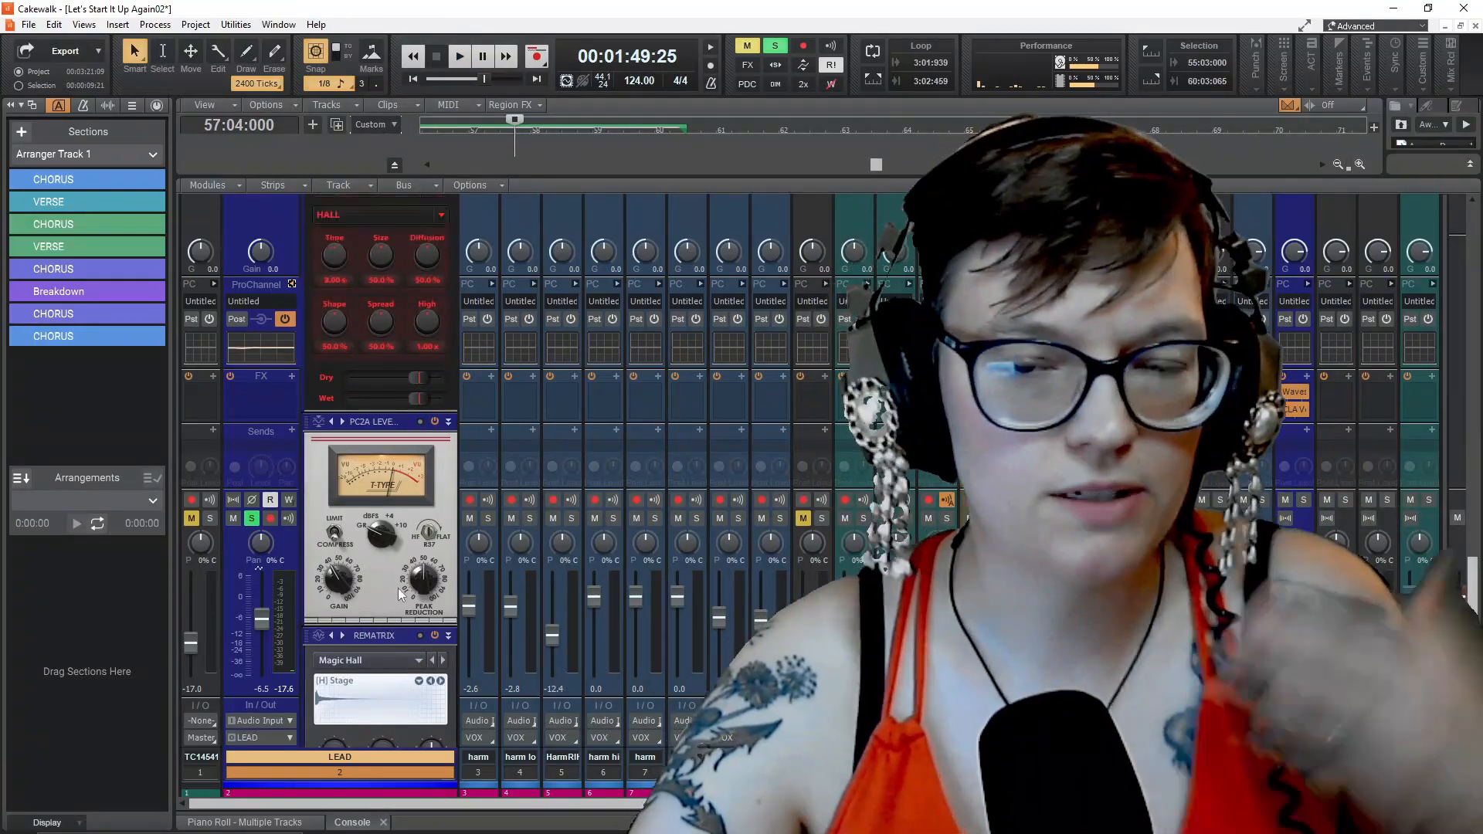
scroll(410, 618, down, 15)
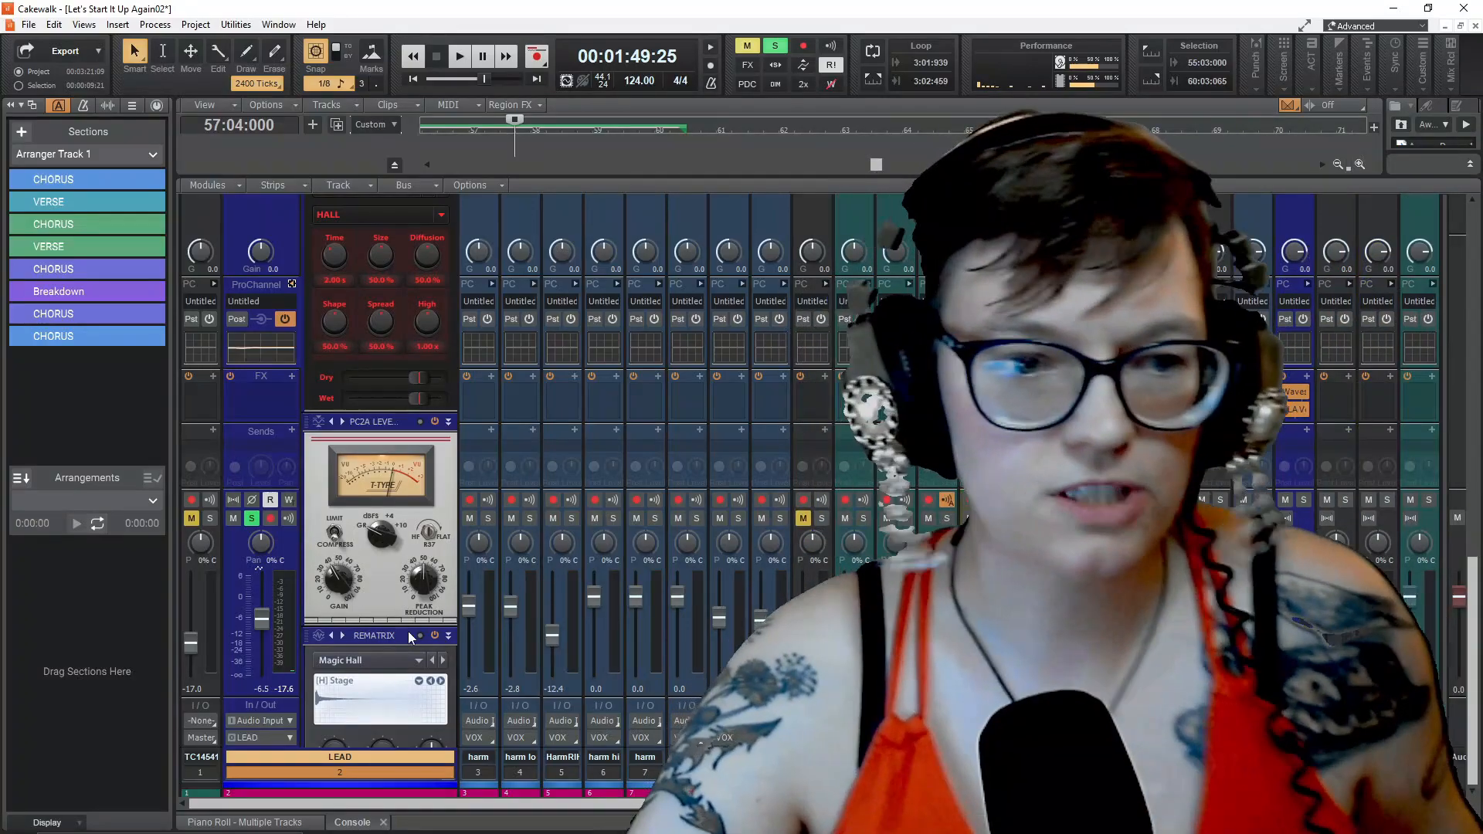
scroll(410, 593, up, 2)
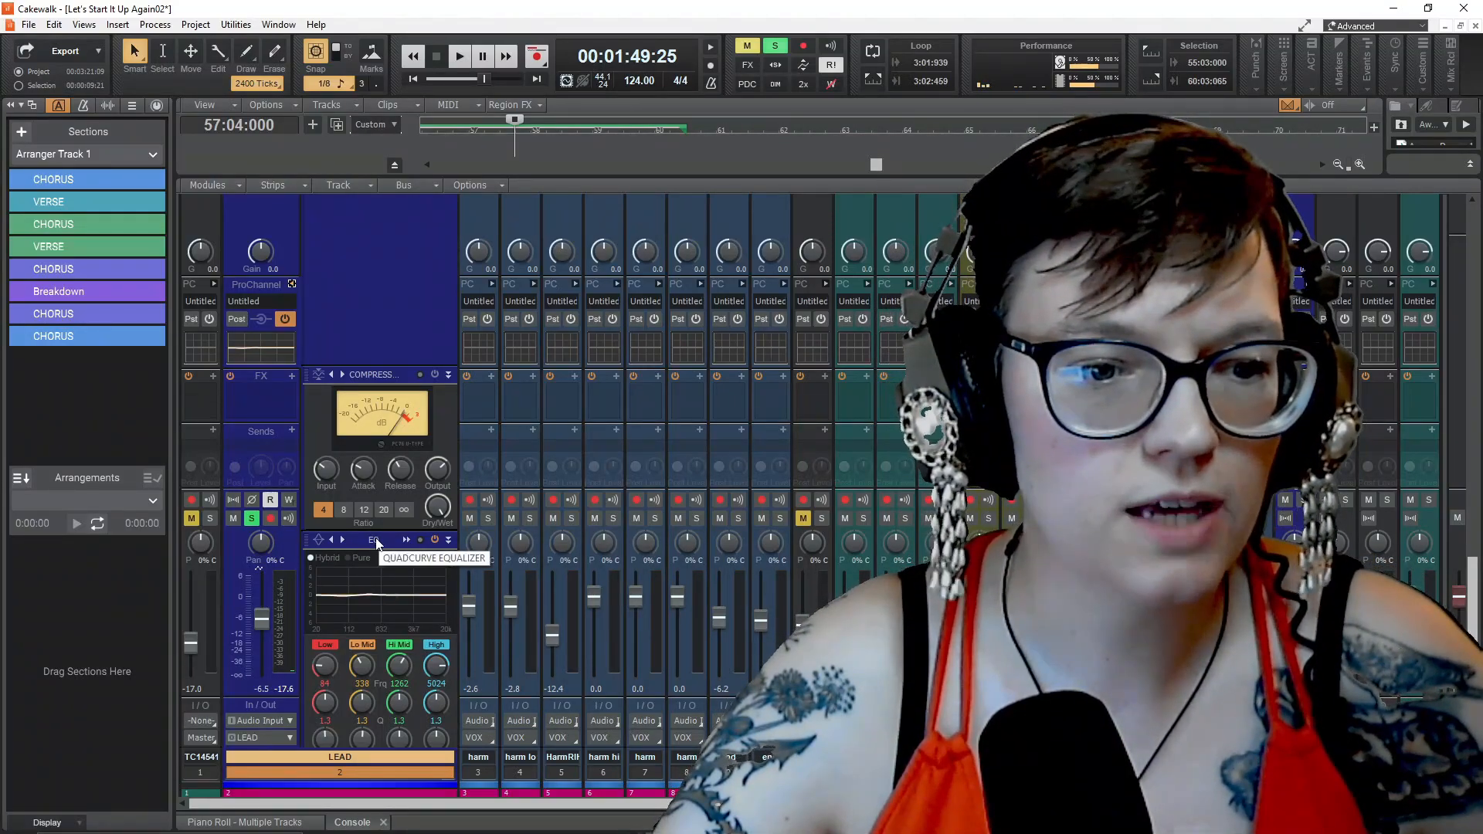
drag(374, 539, 388, 347)
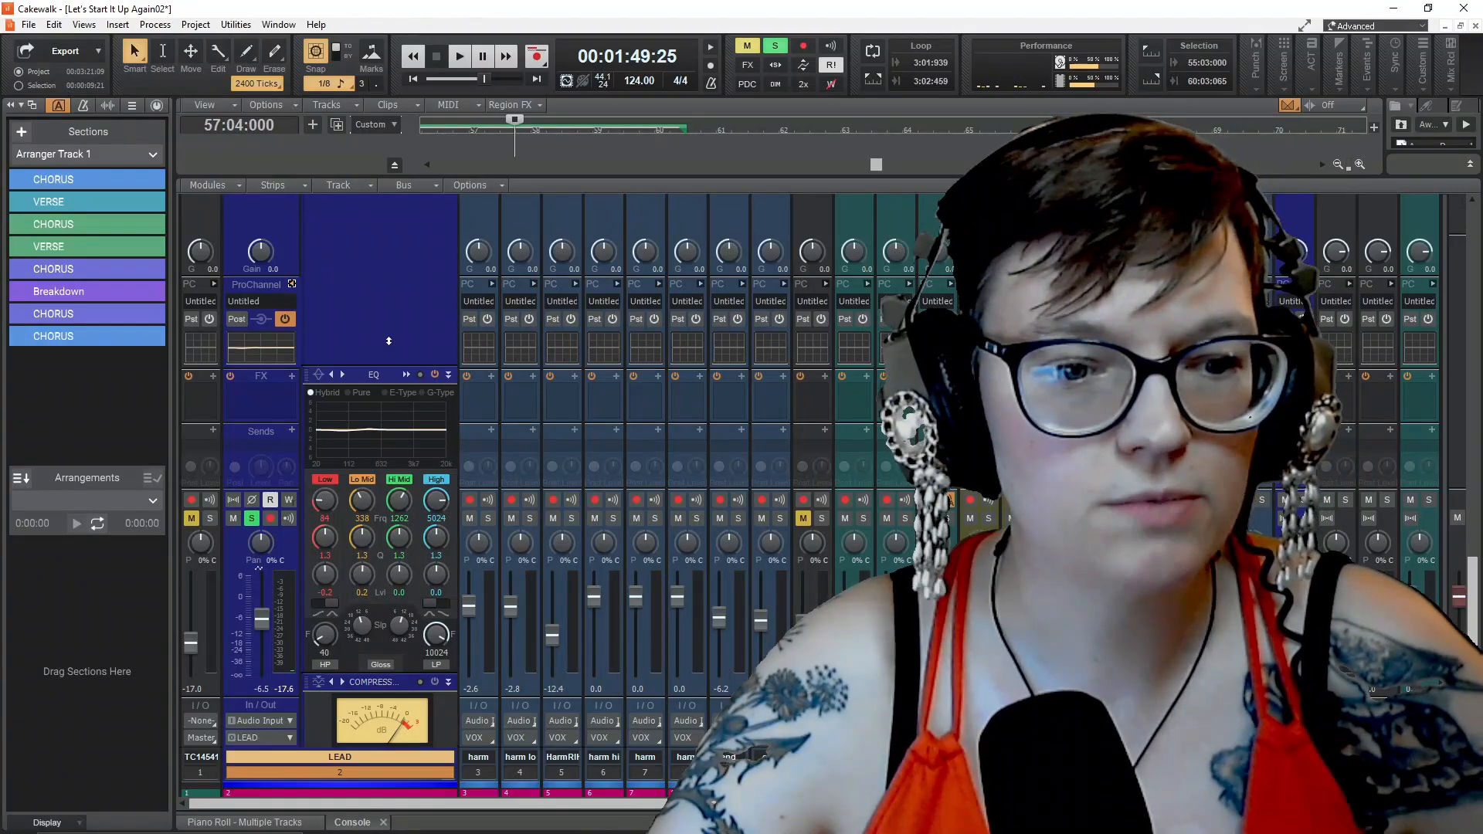
scroll(396, 432, down, 4)
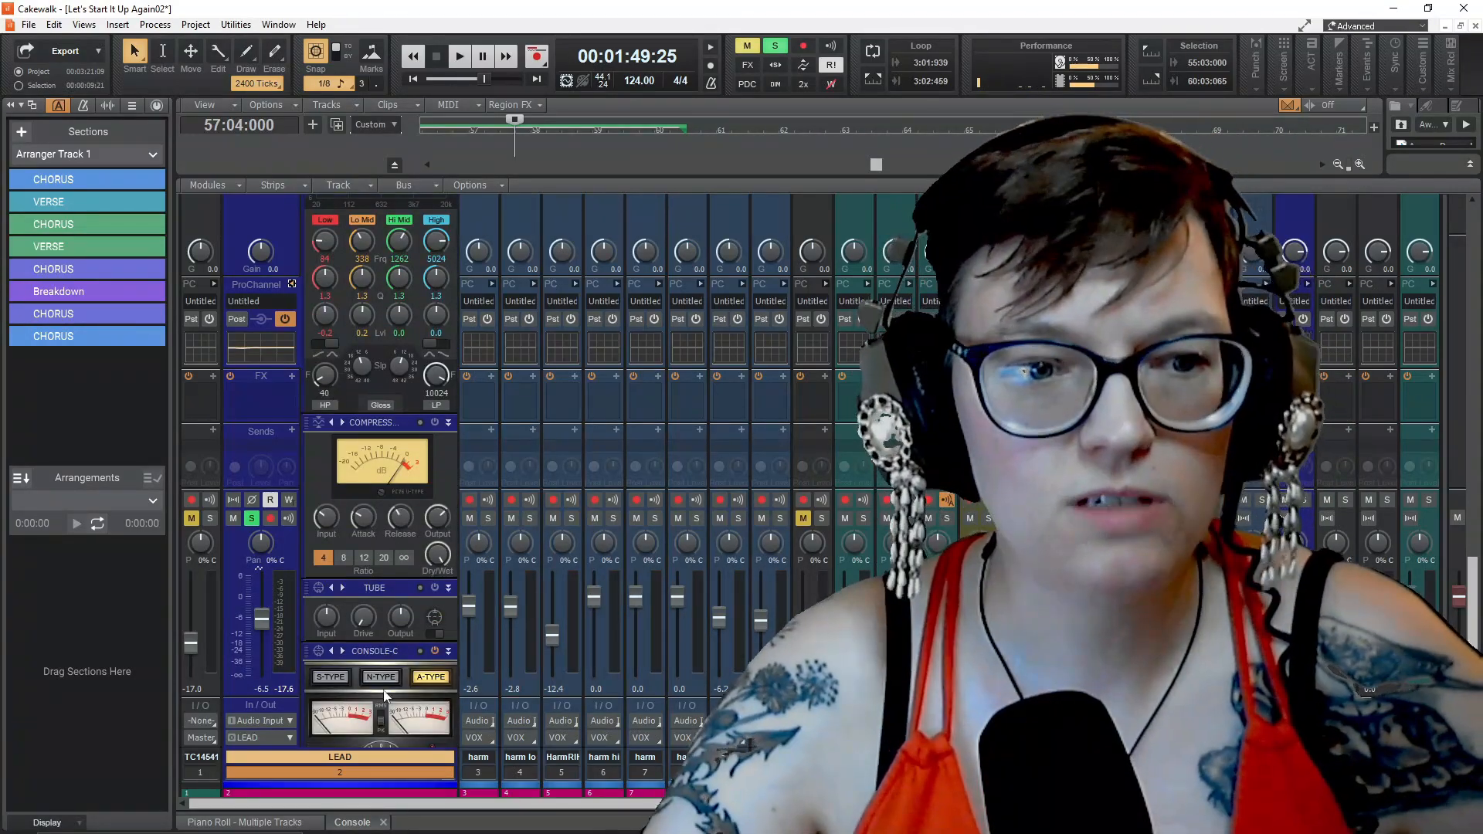
scroll(404, 615, up, 4)
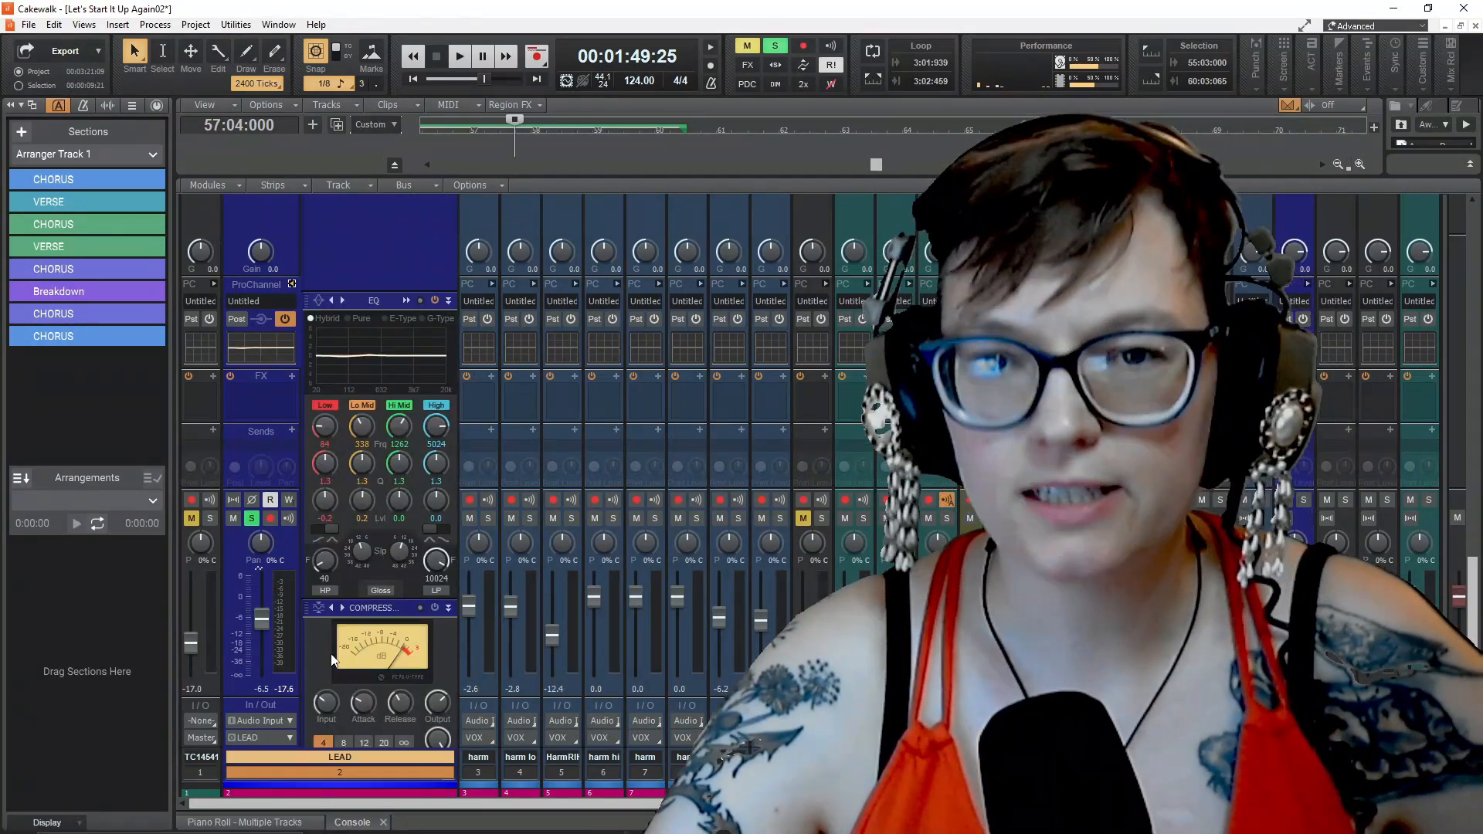
drag(385, 604, 391, 373)
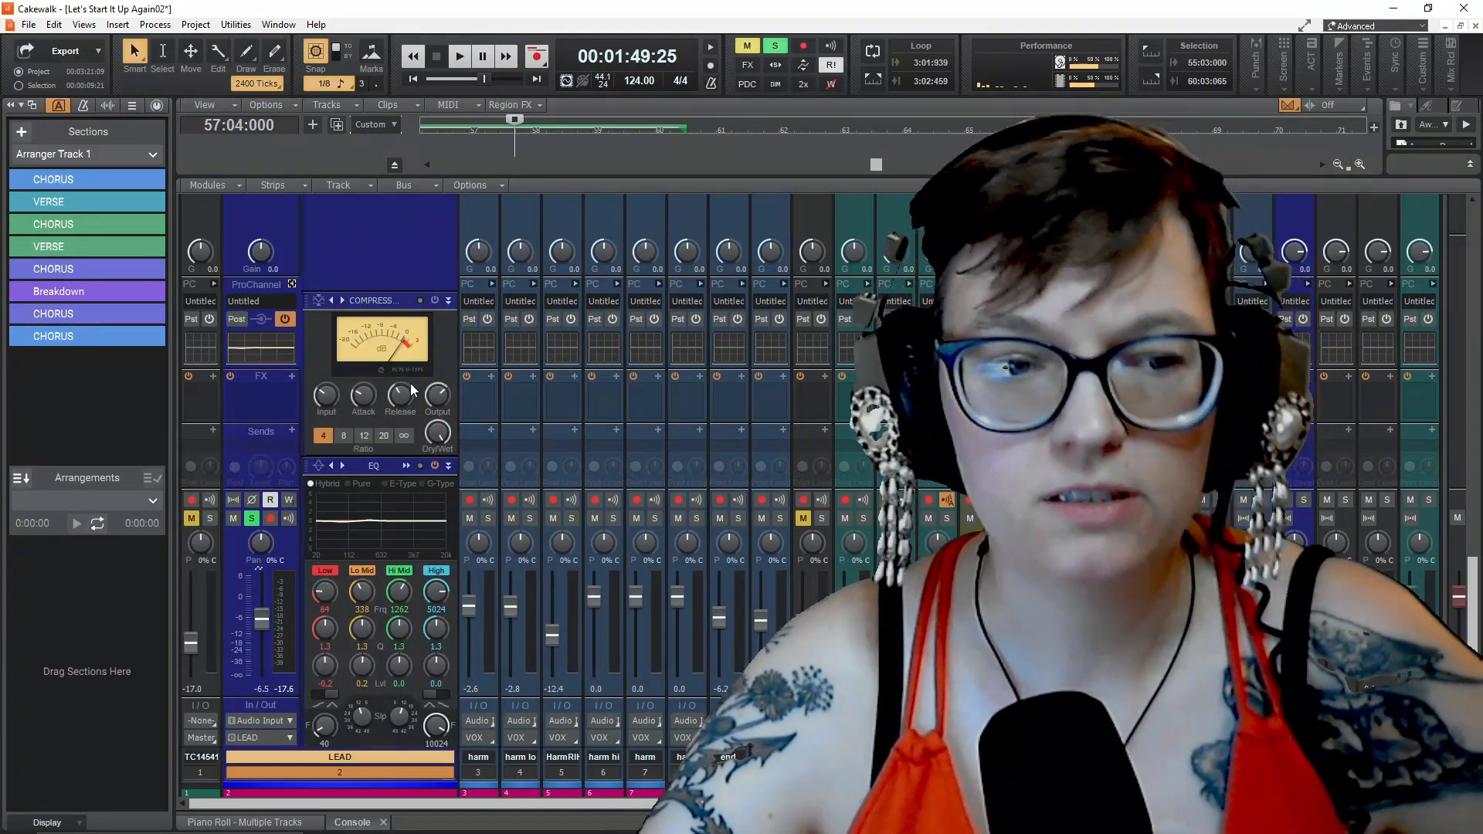
Insert the DEPTH Style Dial FX module into the LEAD track's ProChannel
mouse_move(402, 588)
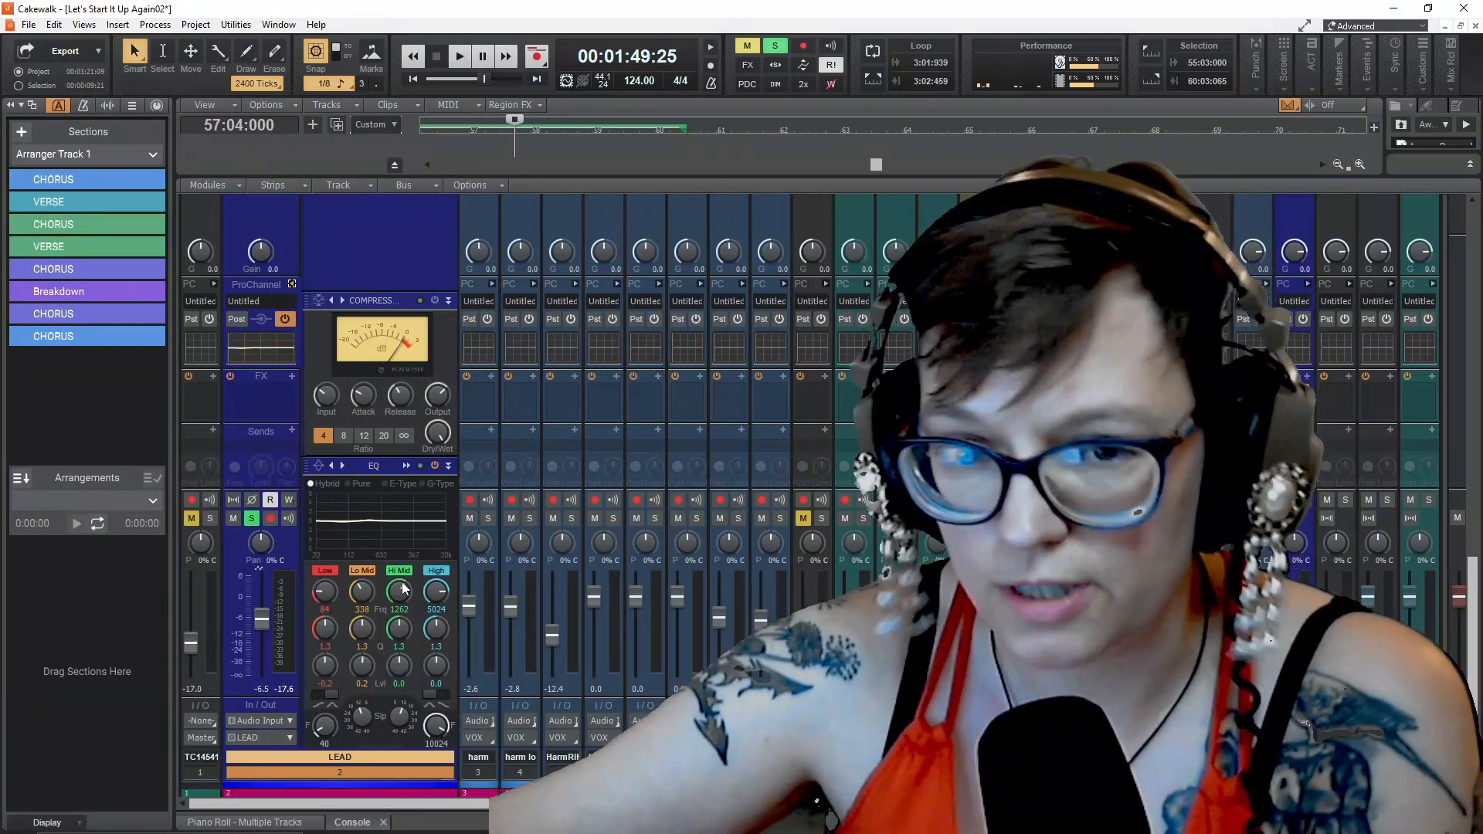
scroll(386, 303, up, 3)
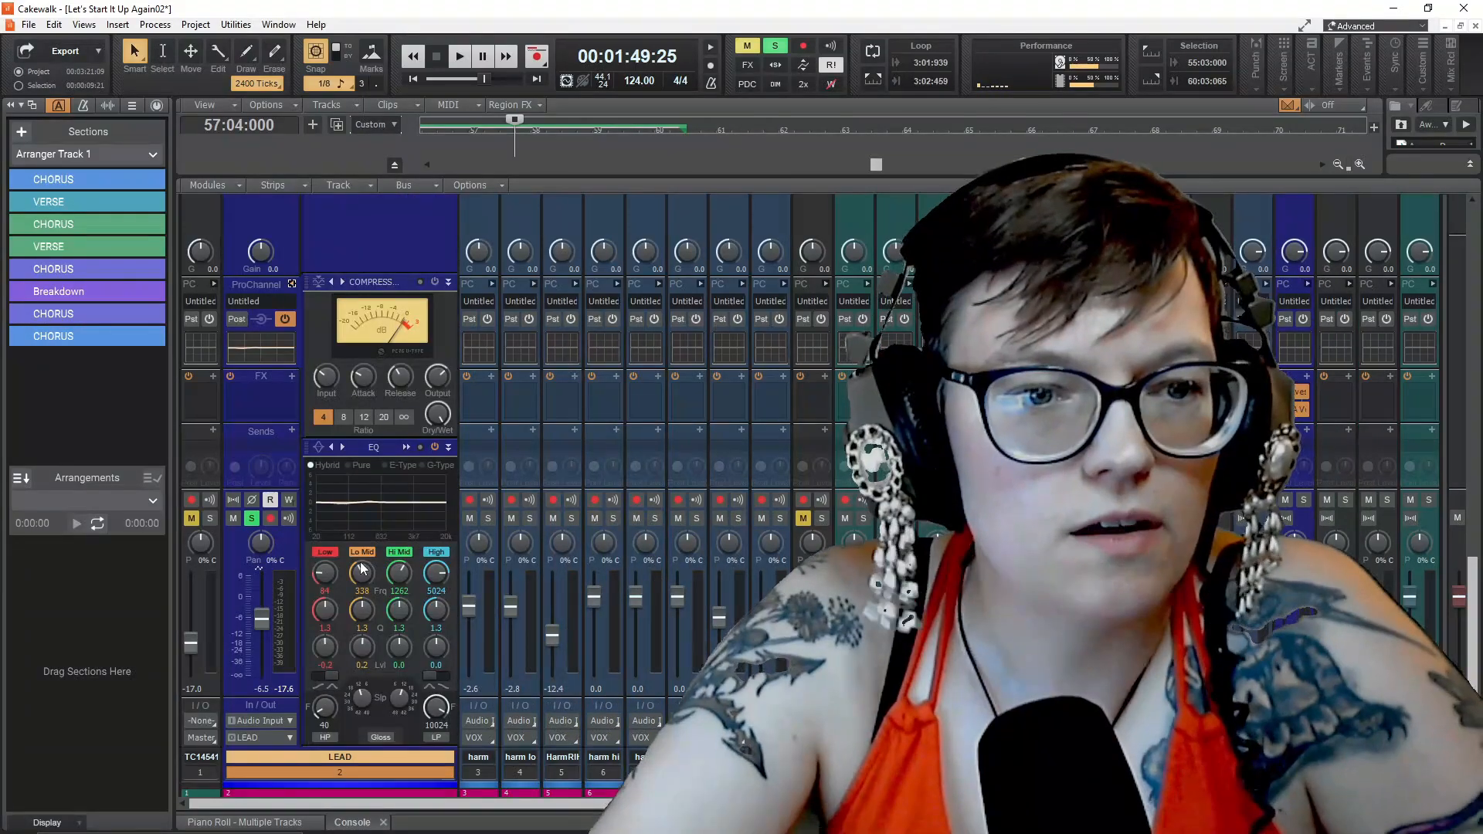
right_click(391, 292)
mouse_move(444, 299)
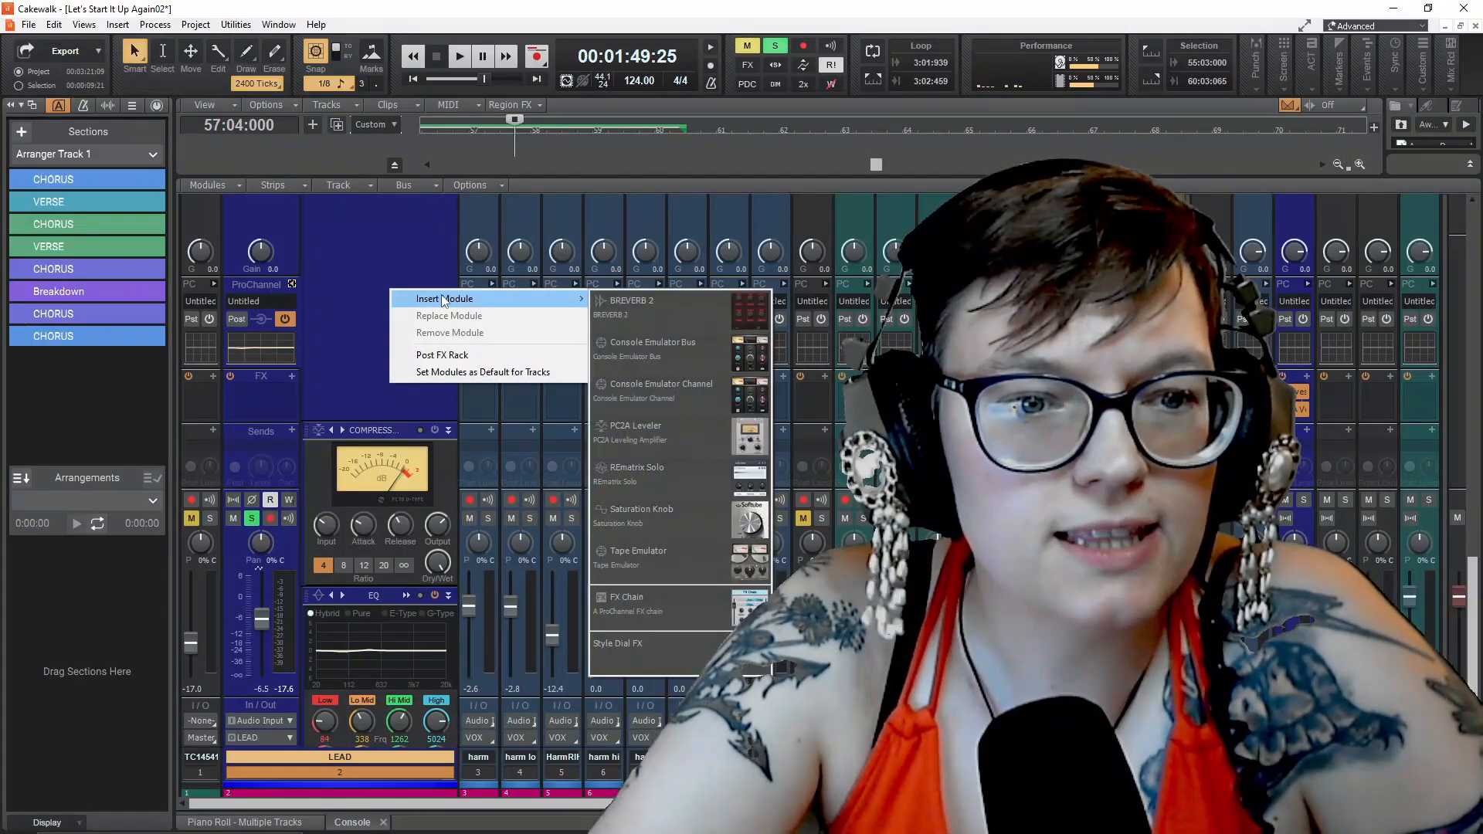
mouse_move(637, 655)
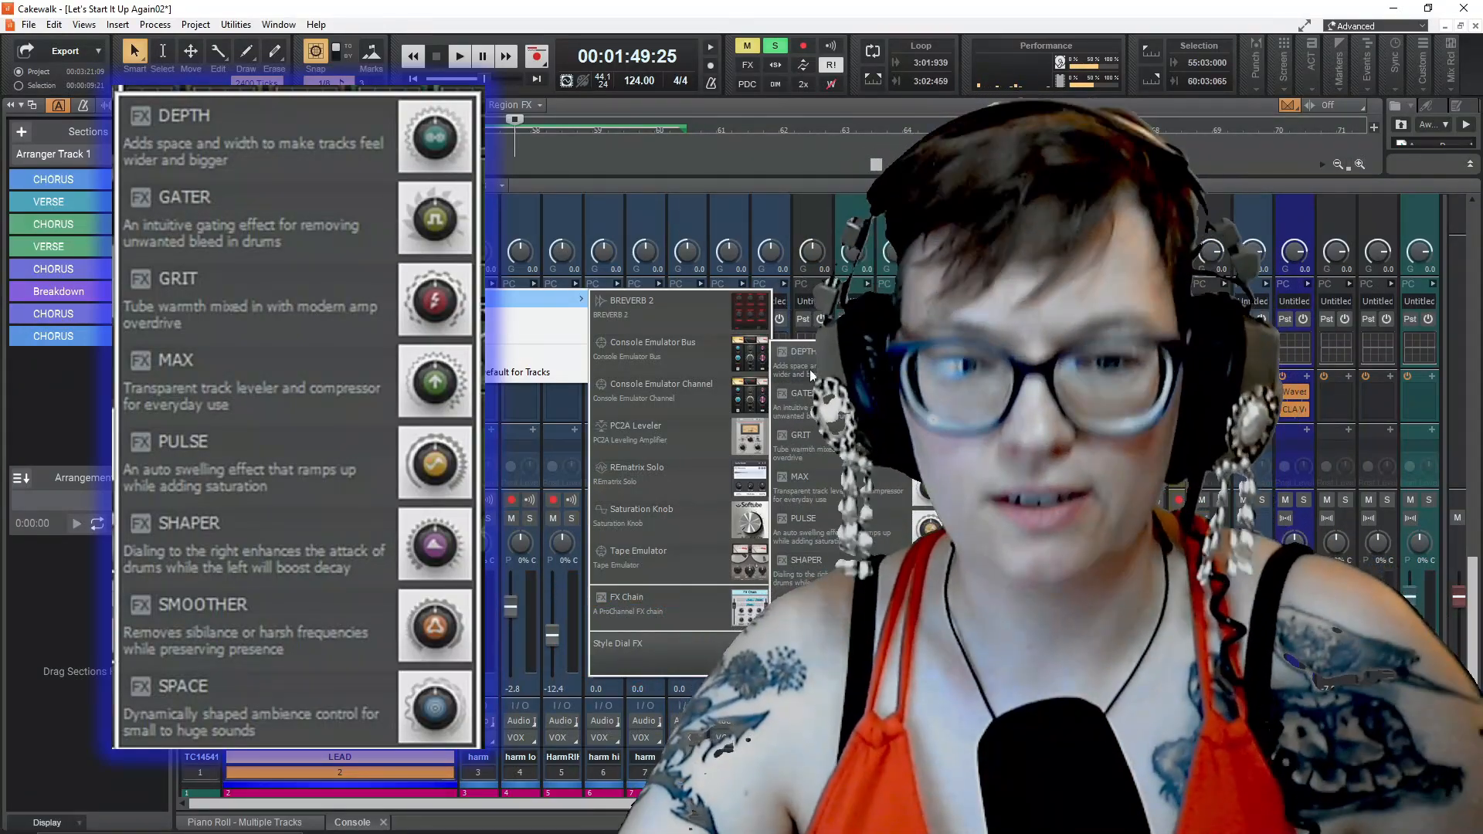
click(842, 357)
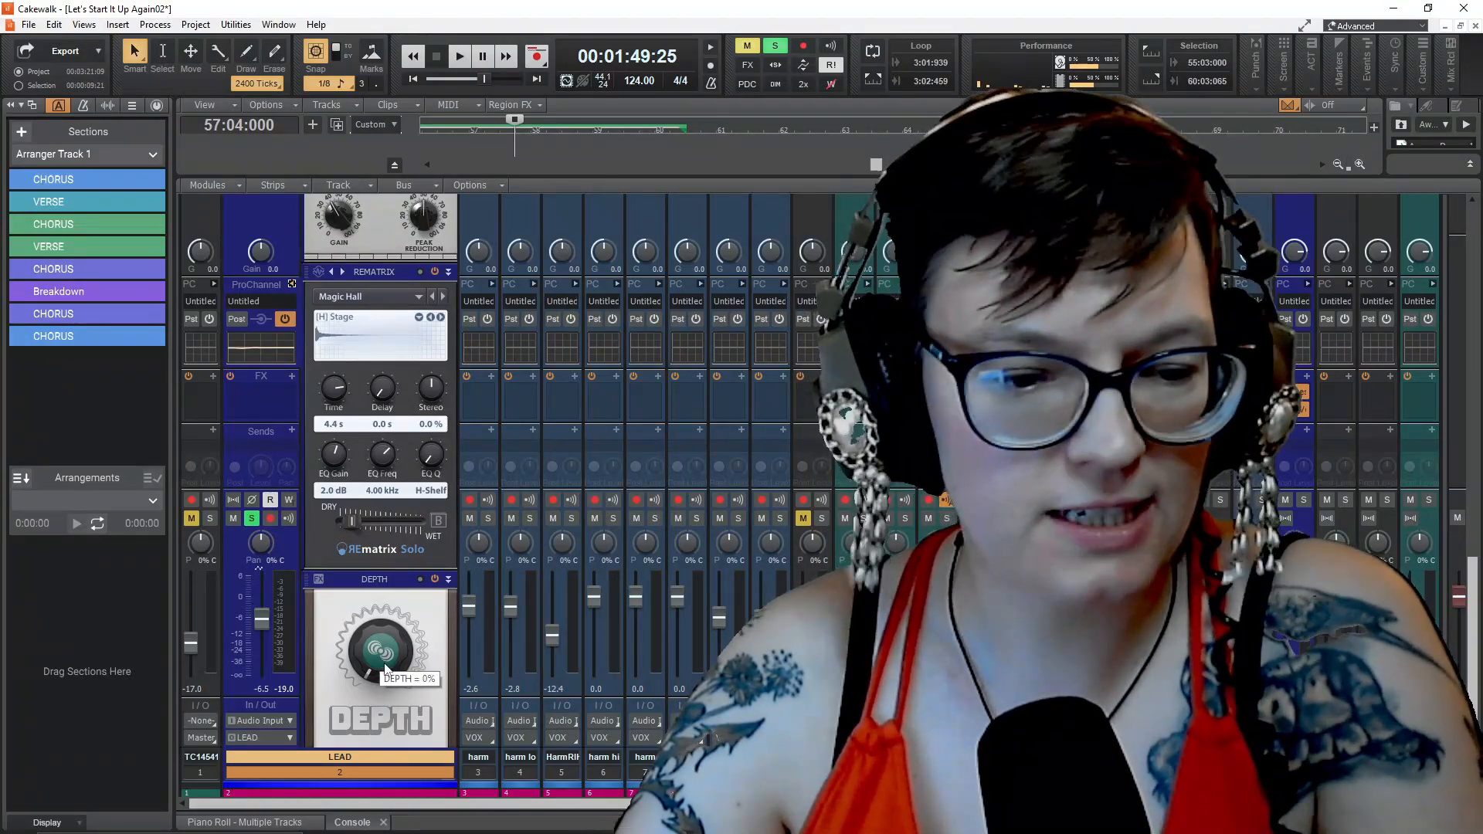
Audition the LEAD track in playback with the DEPTH module bypassed and an added PULSE dial set to 56%
key(space)
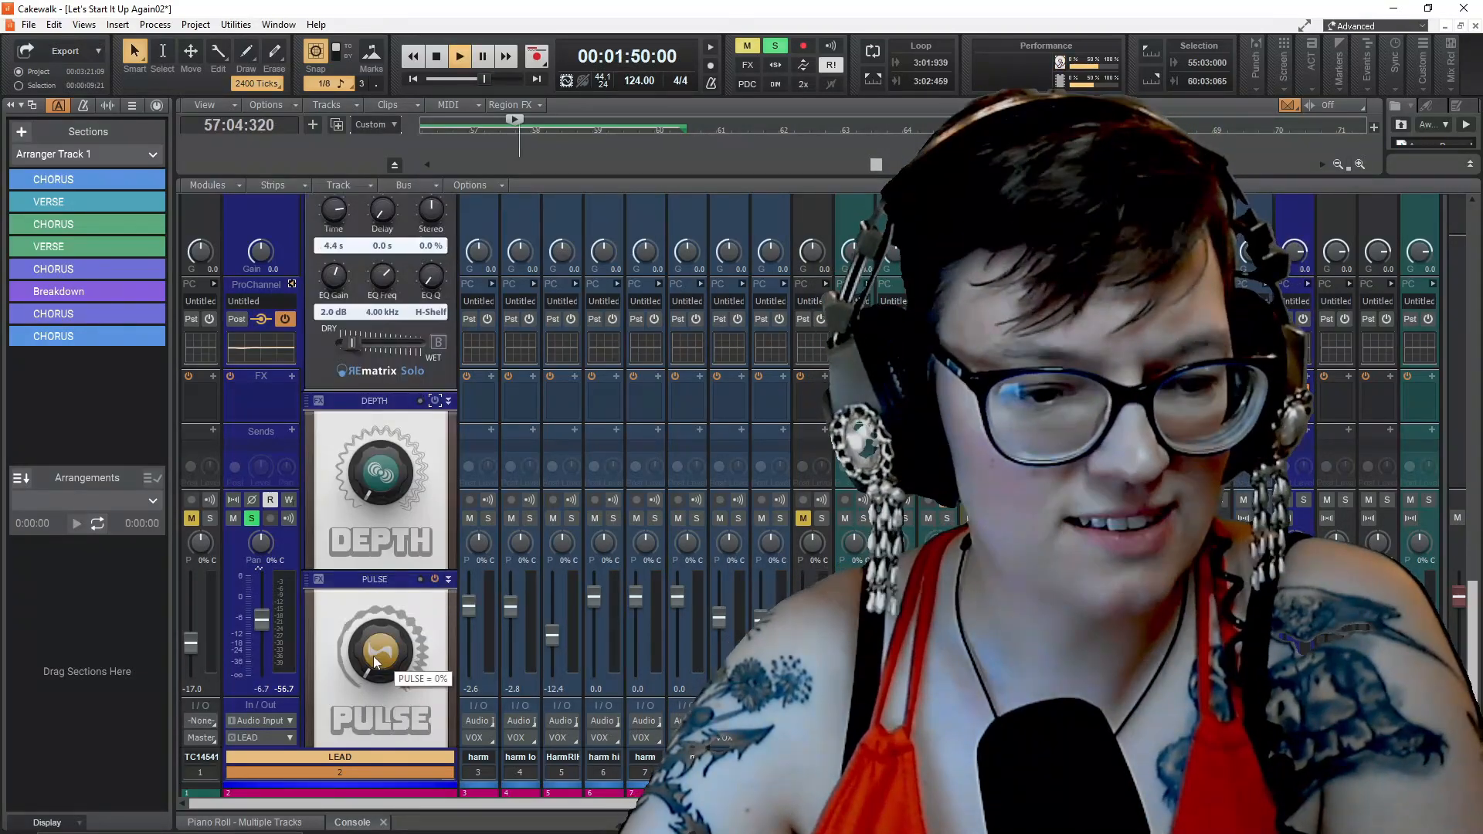
drag(380, 648, 380, 612)
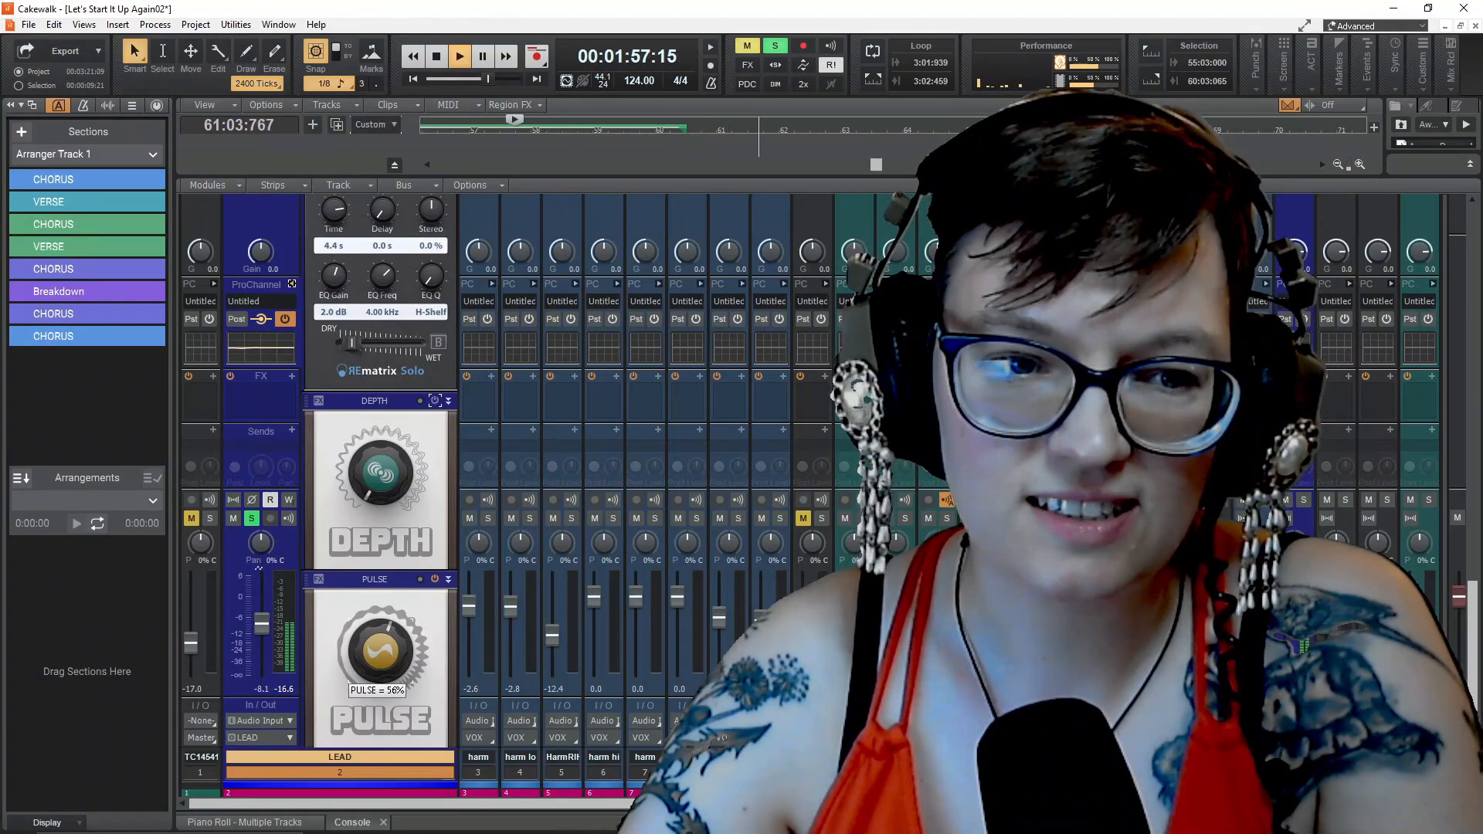
click(456, 131)
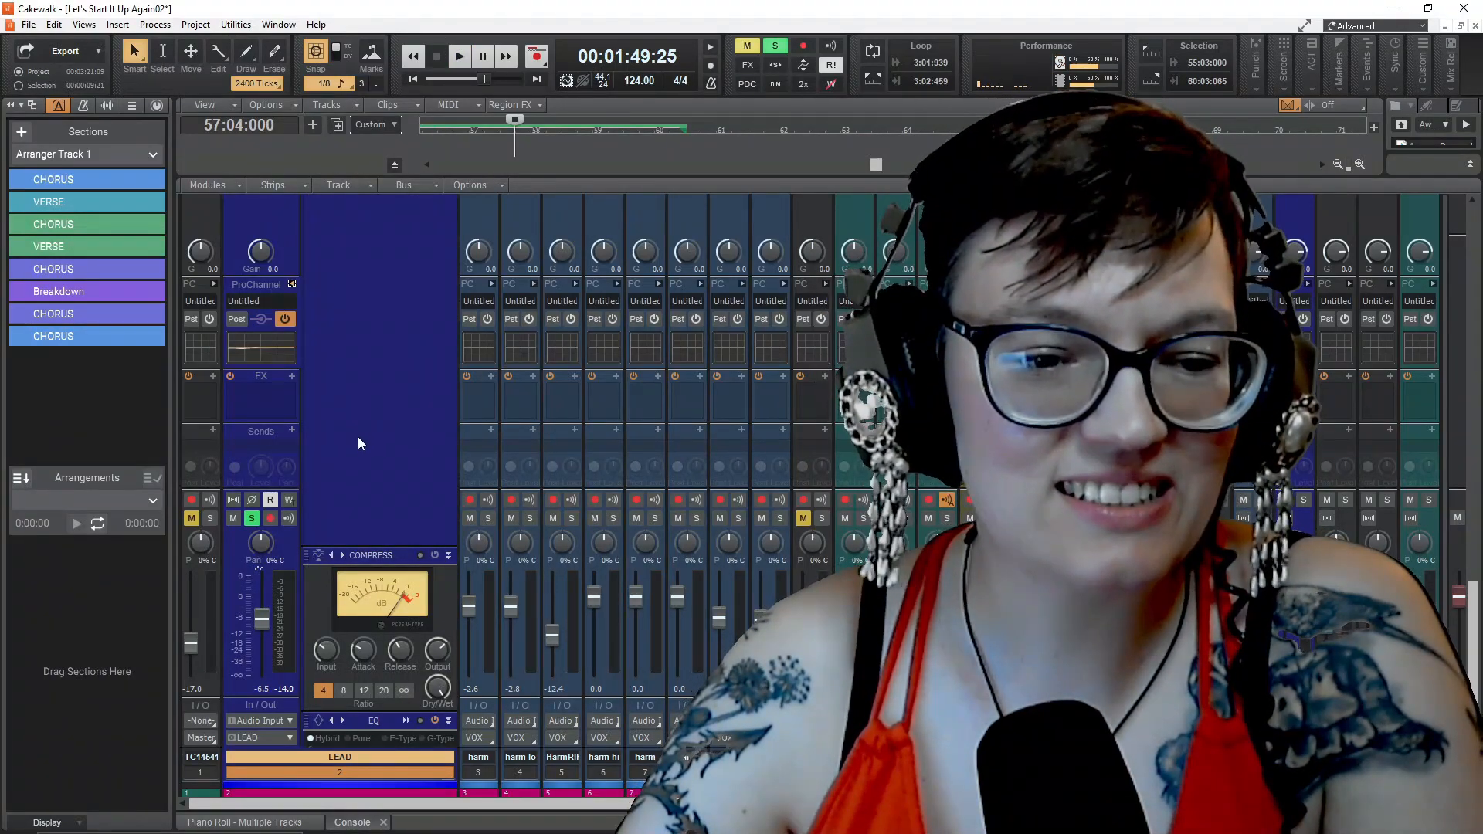
Open the Style Dial FX choices for inserting another module into the LEAD track's ProChannel
right_click(358, 435)
mouse_move(417, 448)
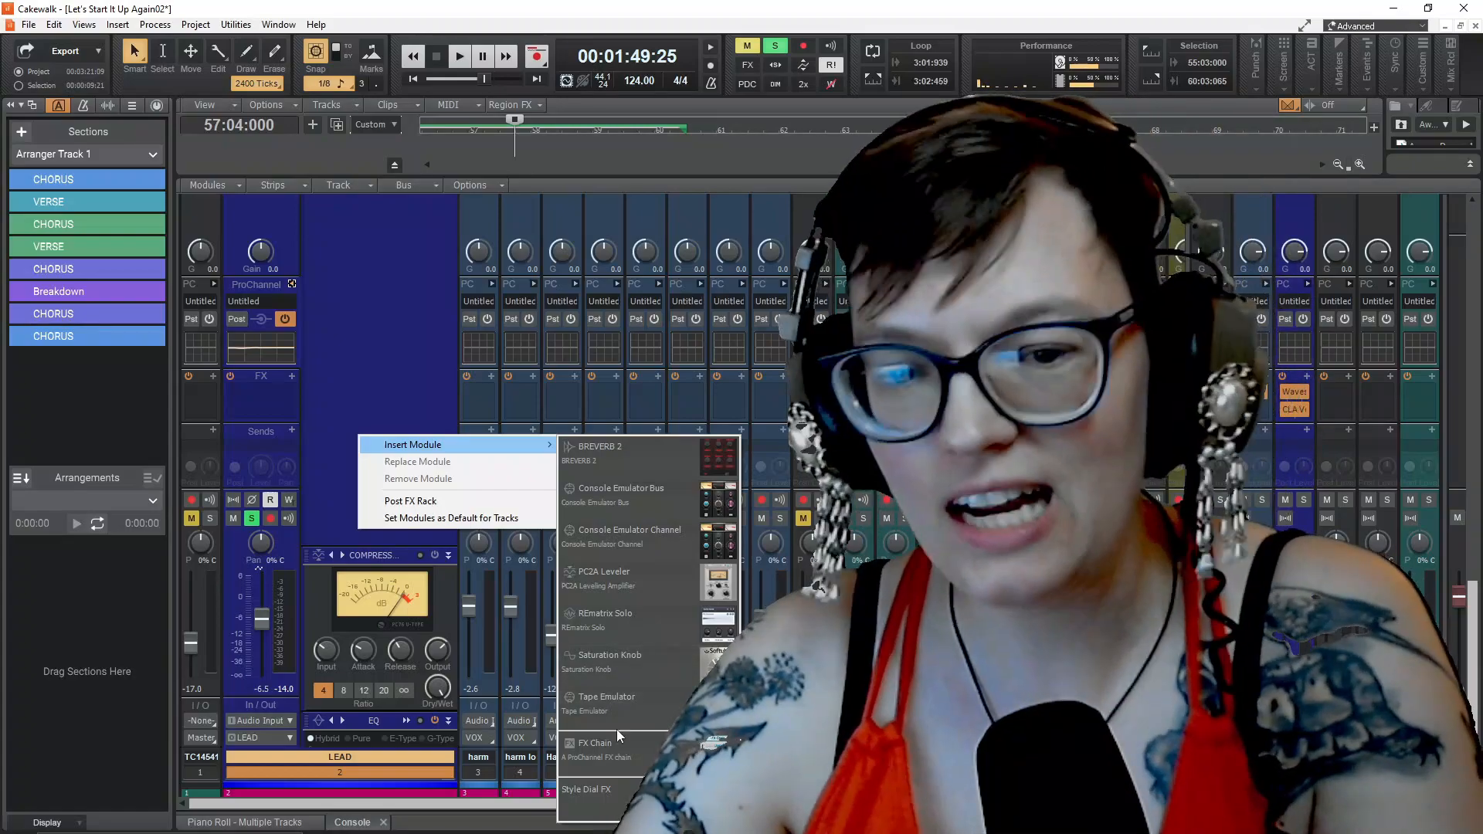
mouse_move(637, 787)
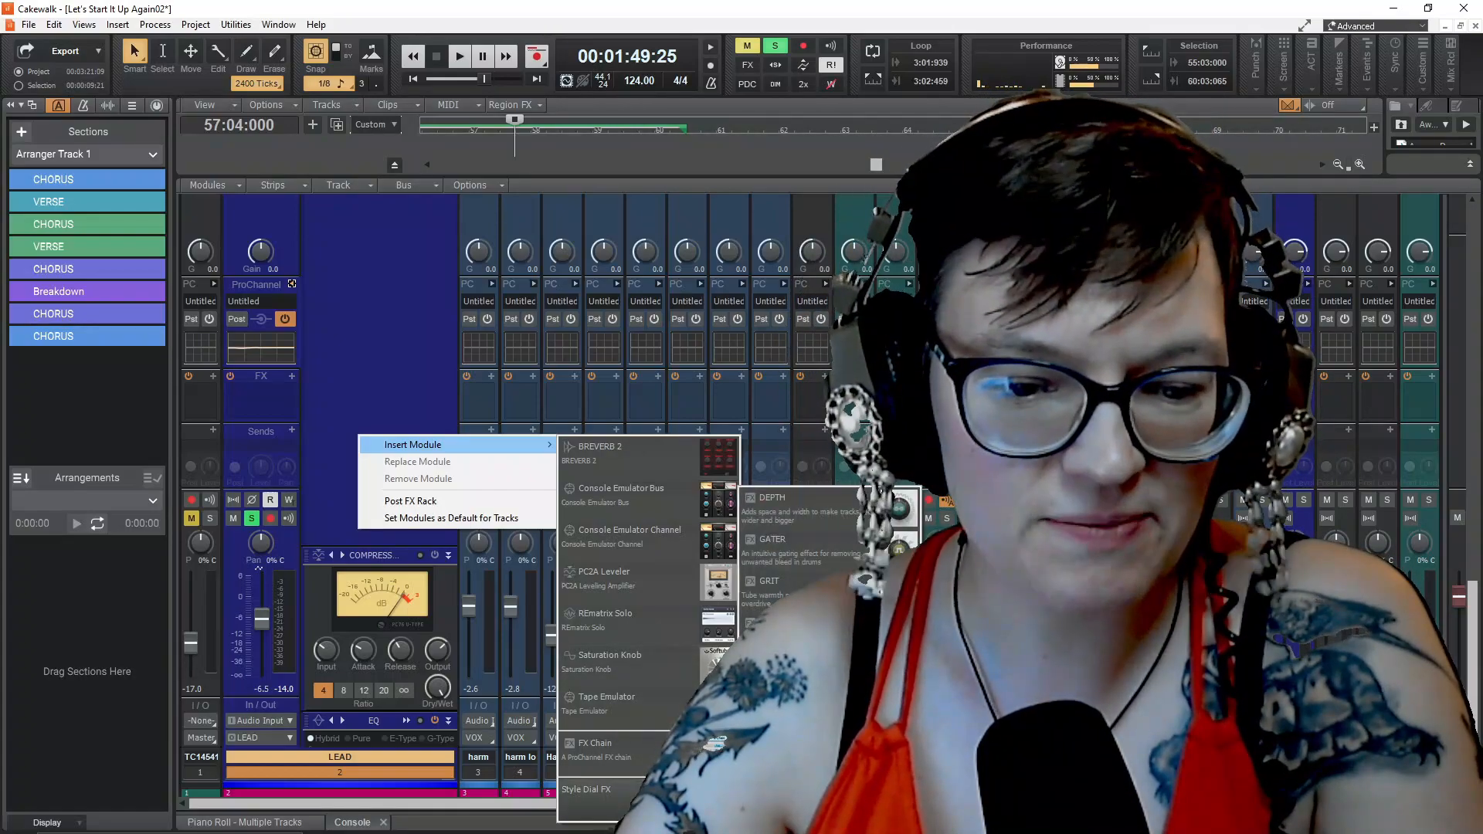